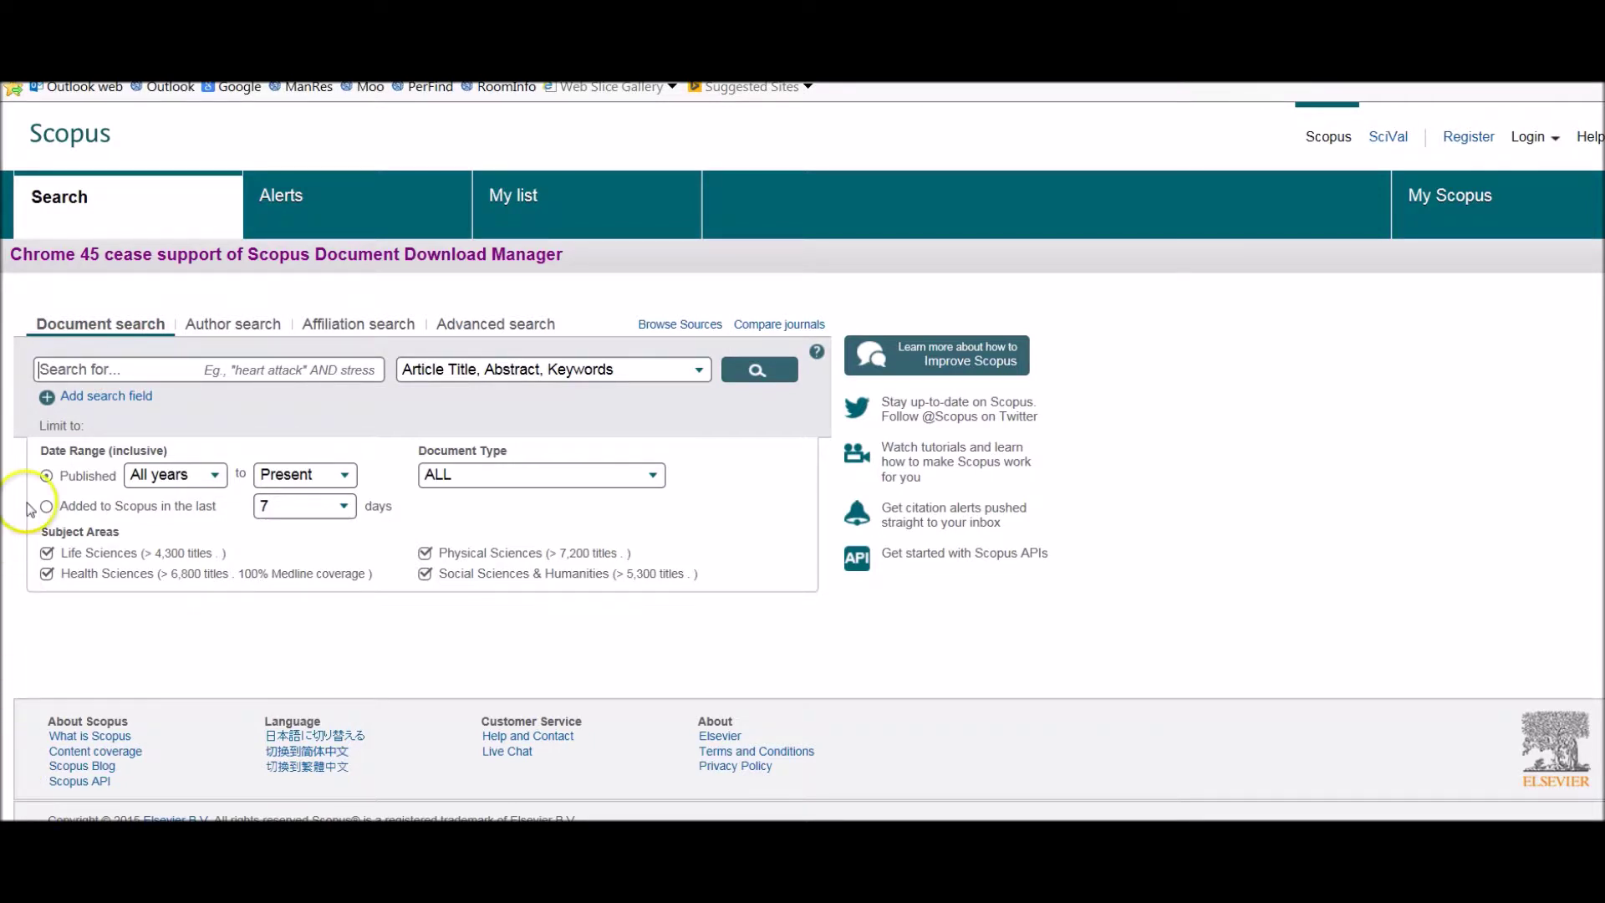
# Paste the title 'closing the marketing capabilities gap' and add a second row with the author's surname
pyautogui.rightClick(69, 370)
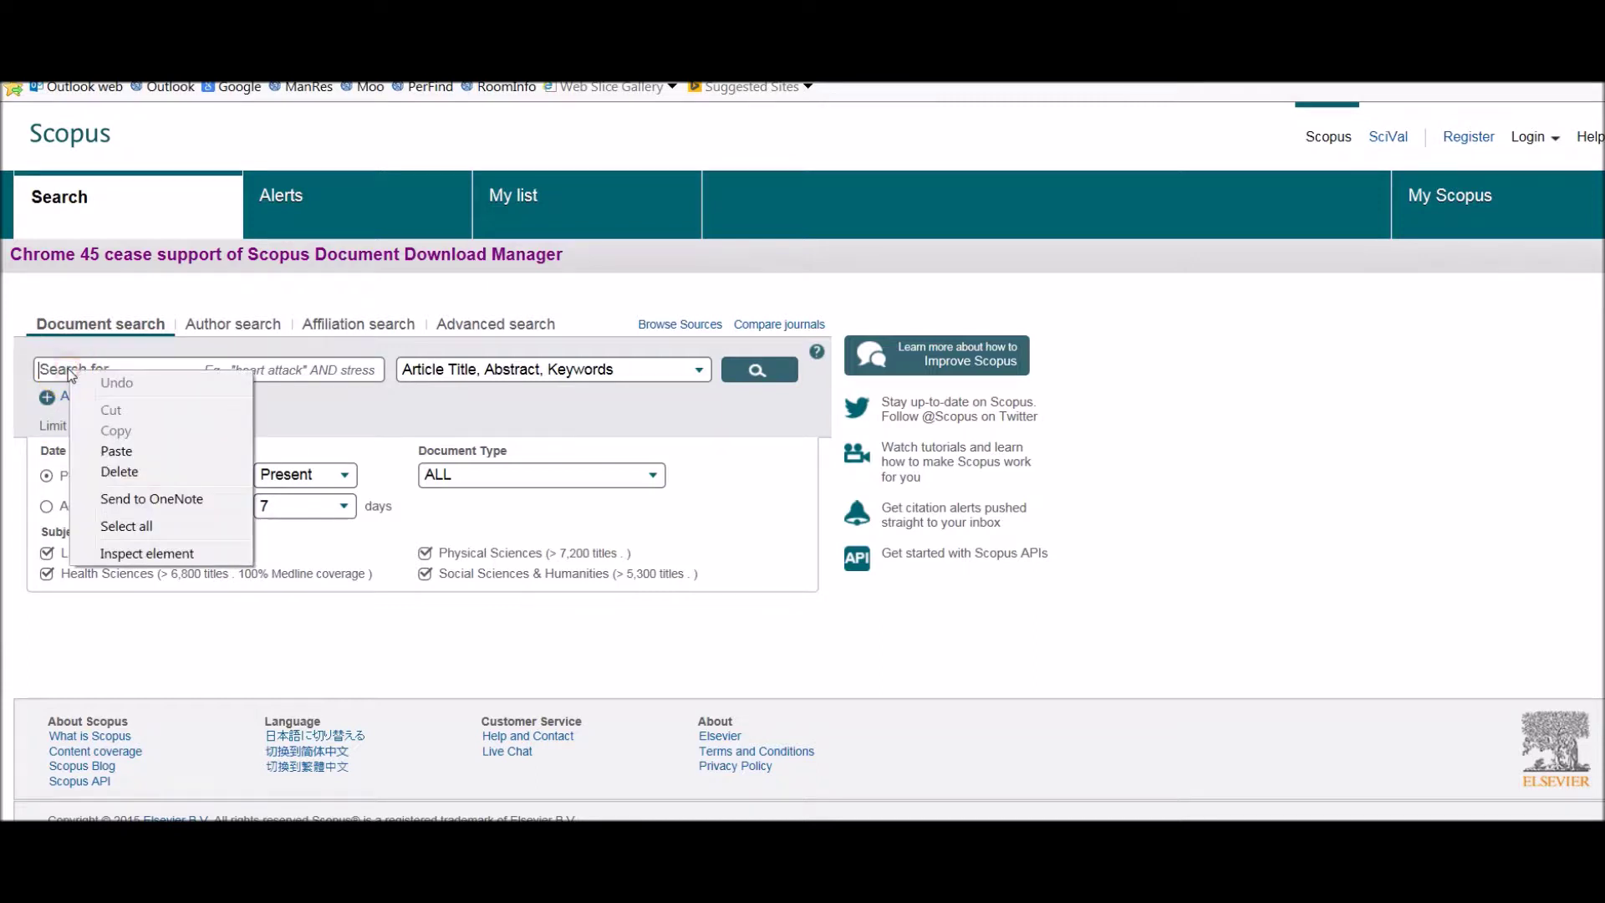
pyautogui.click(117, 451)
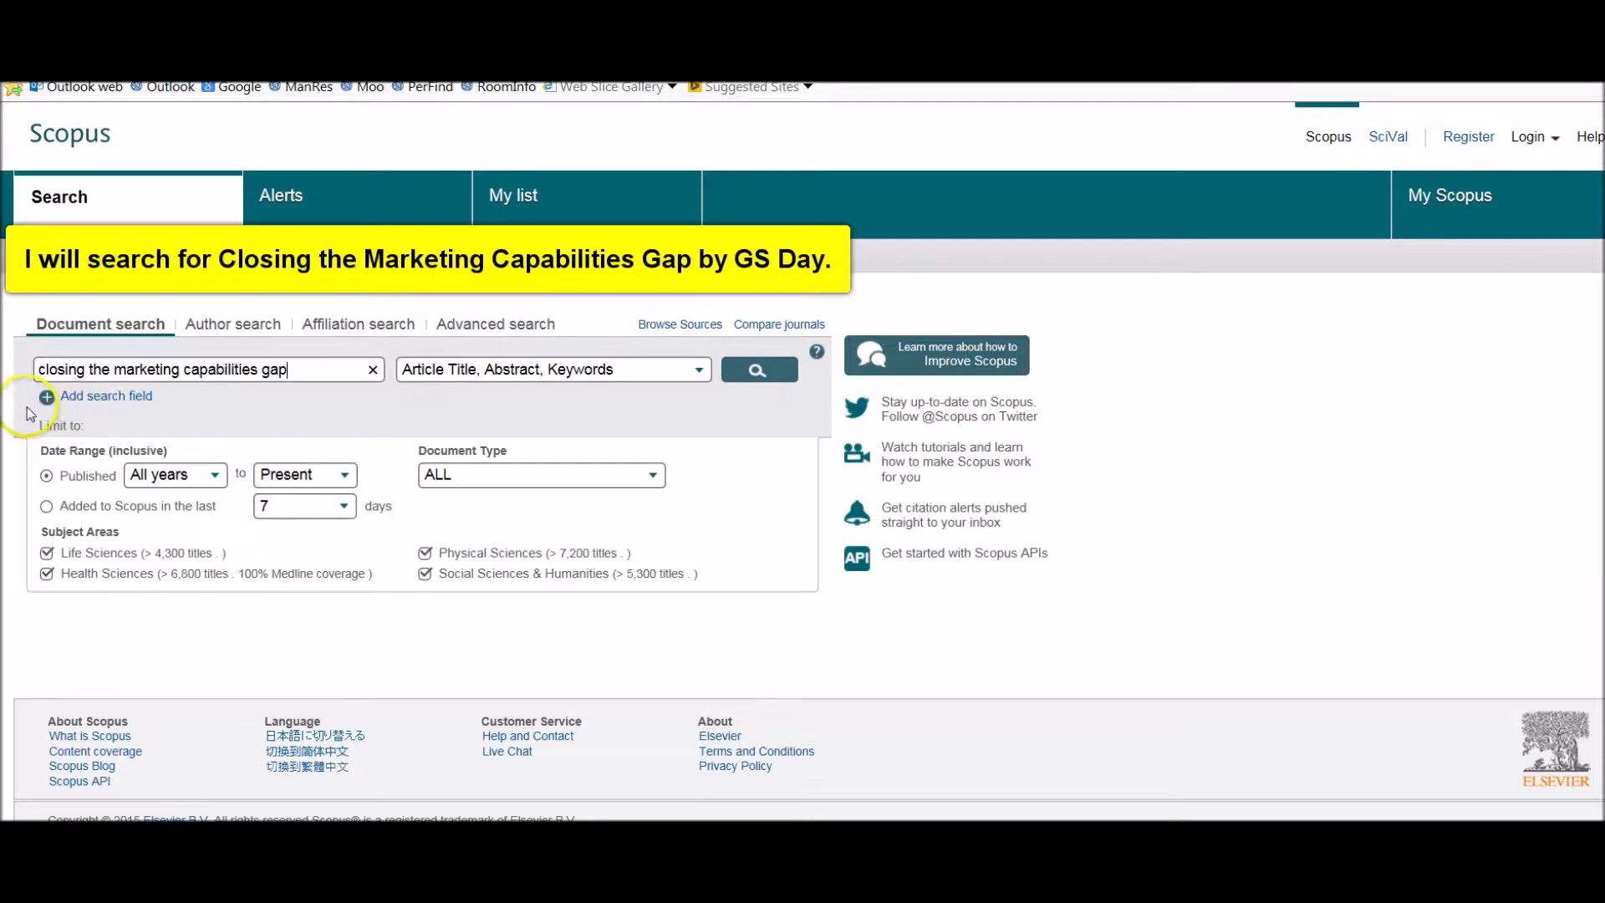
pyautogui.click(48, 399)
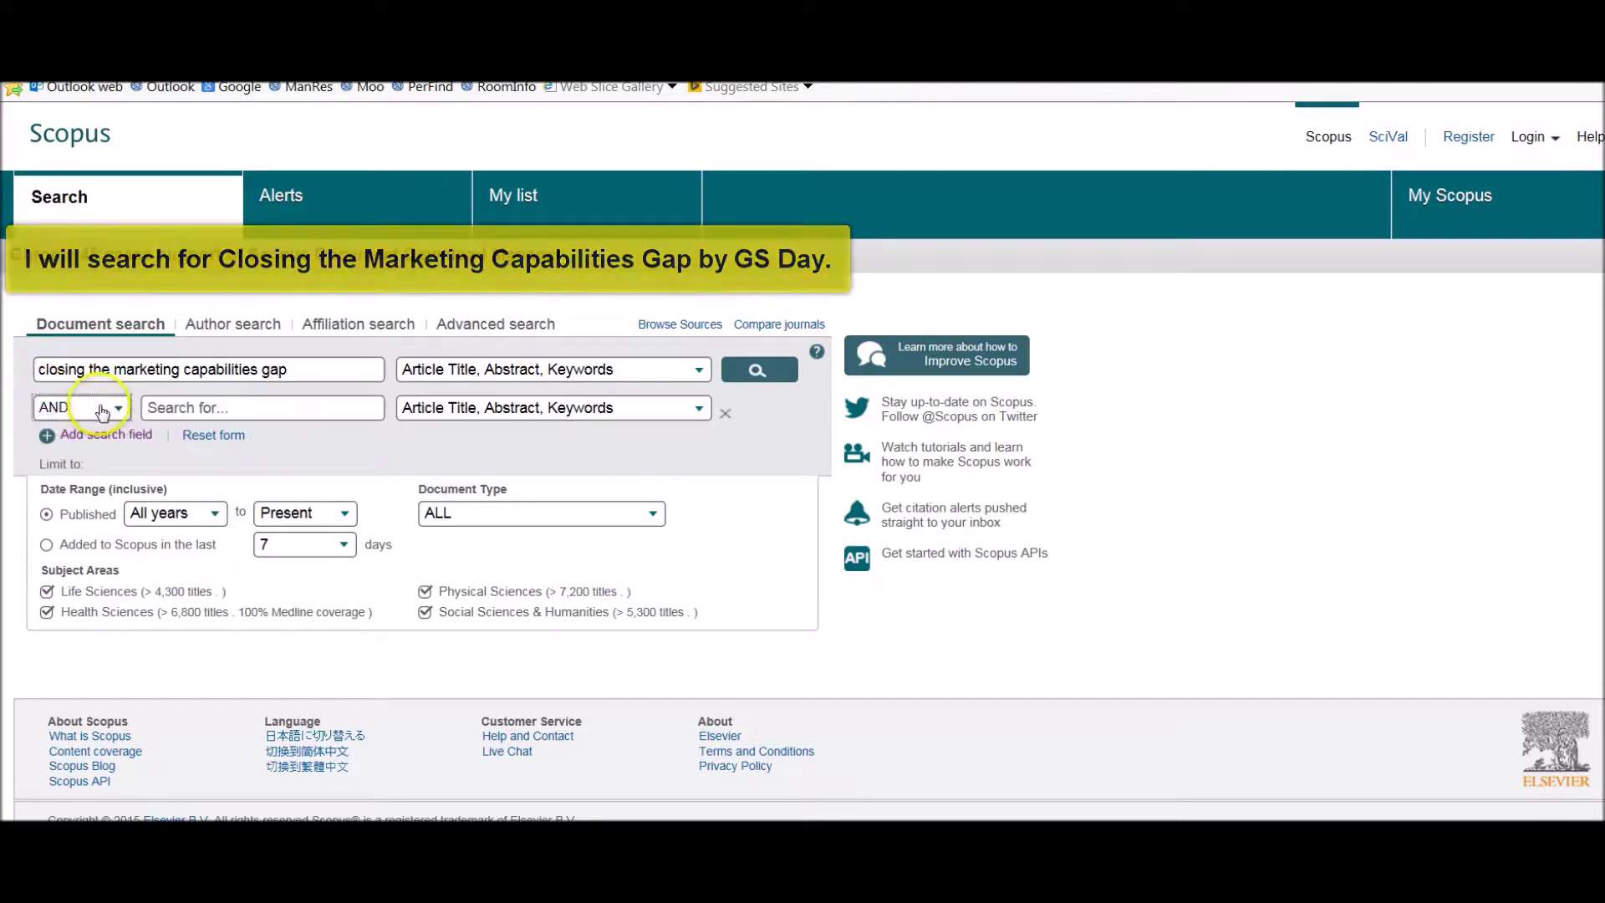
pyautogui.click(222, 409)
pyautogui.write('da')
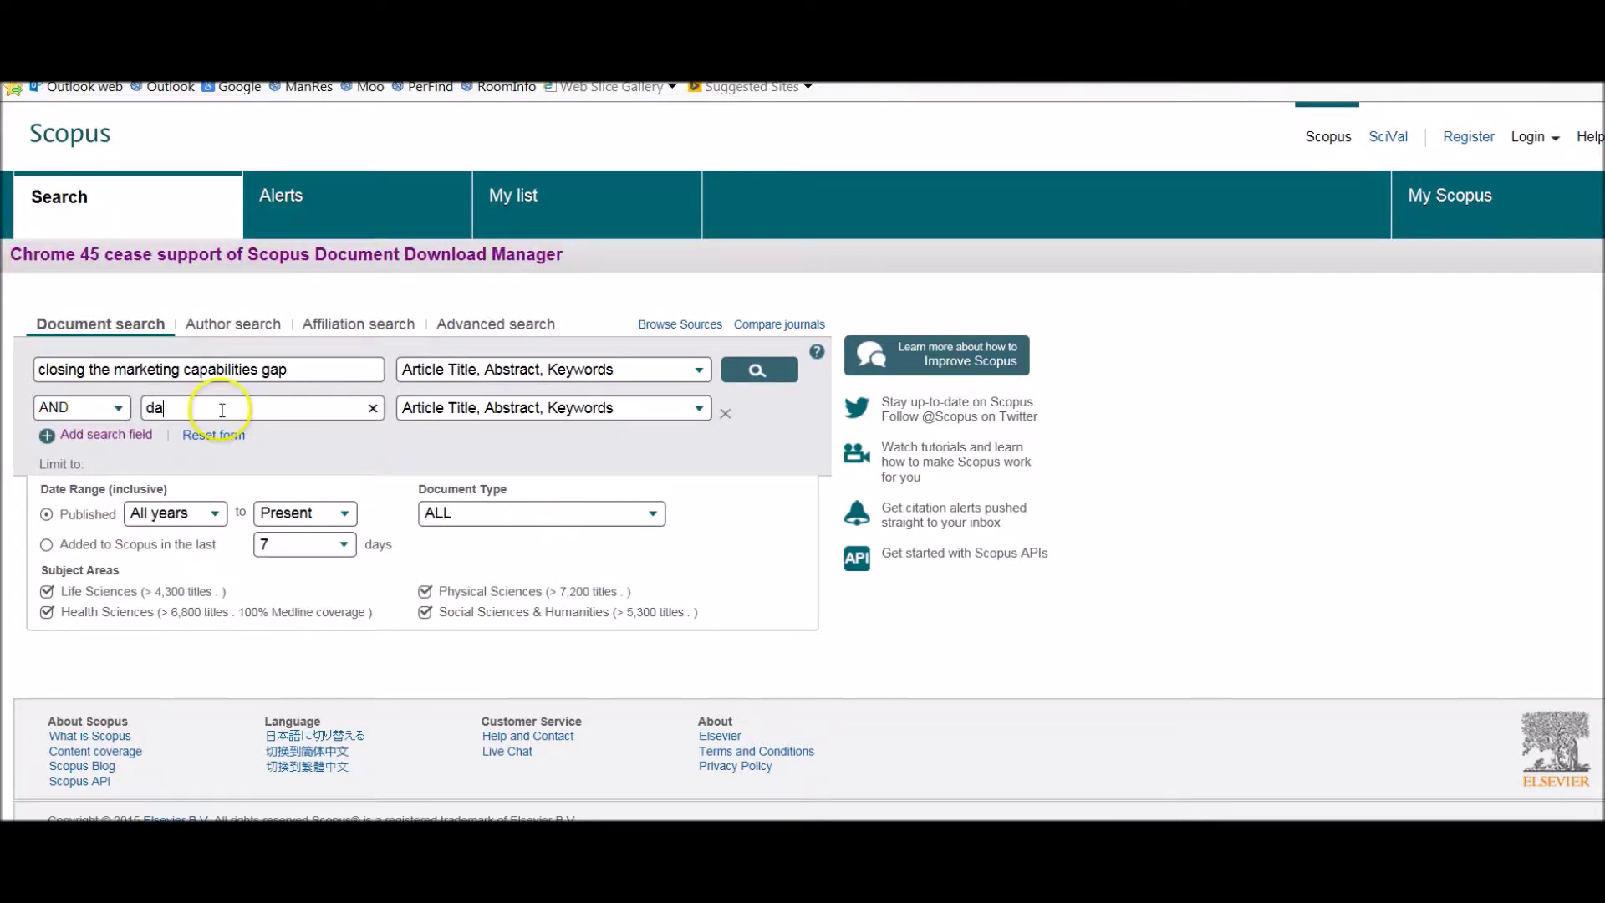
pyautogui.write('y')
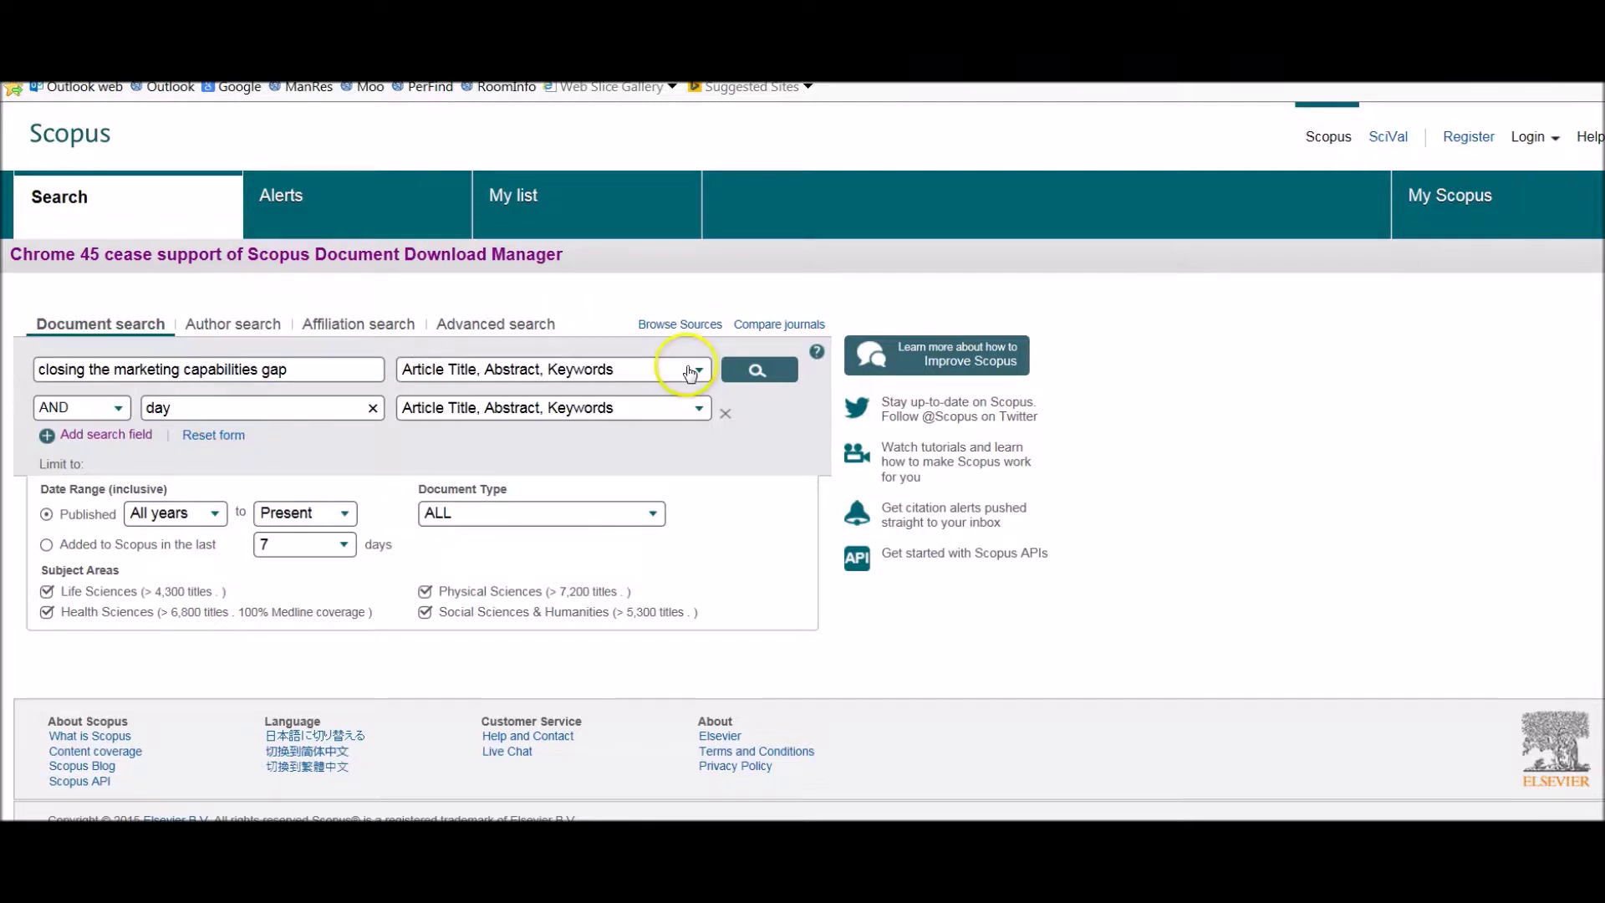
# Set the two rows' fields to Article Title and Authors, then run the search
pyautogui.click(689, 368)
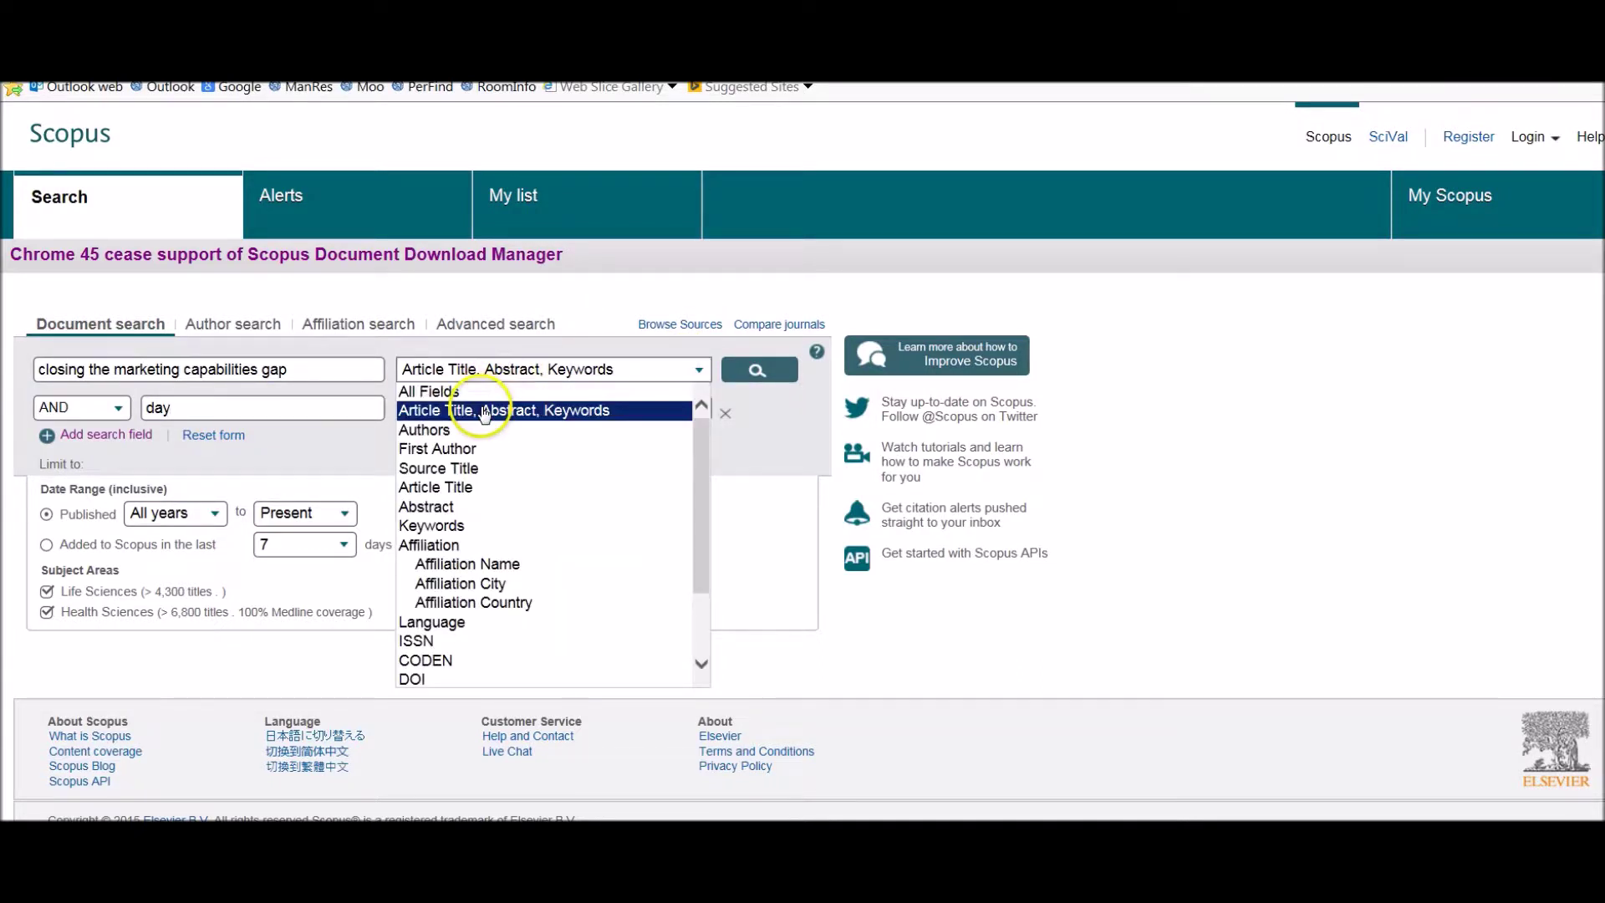
pyautogui.click(480, 493)
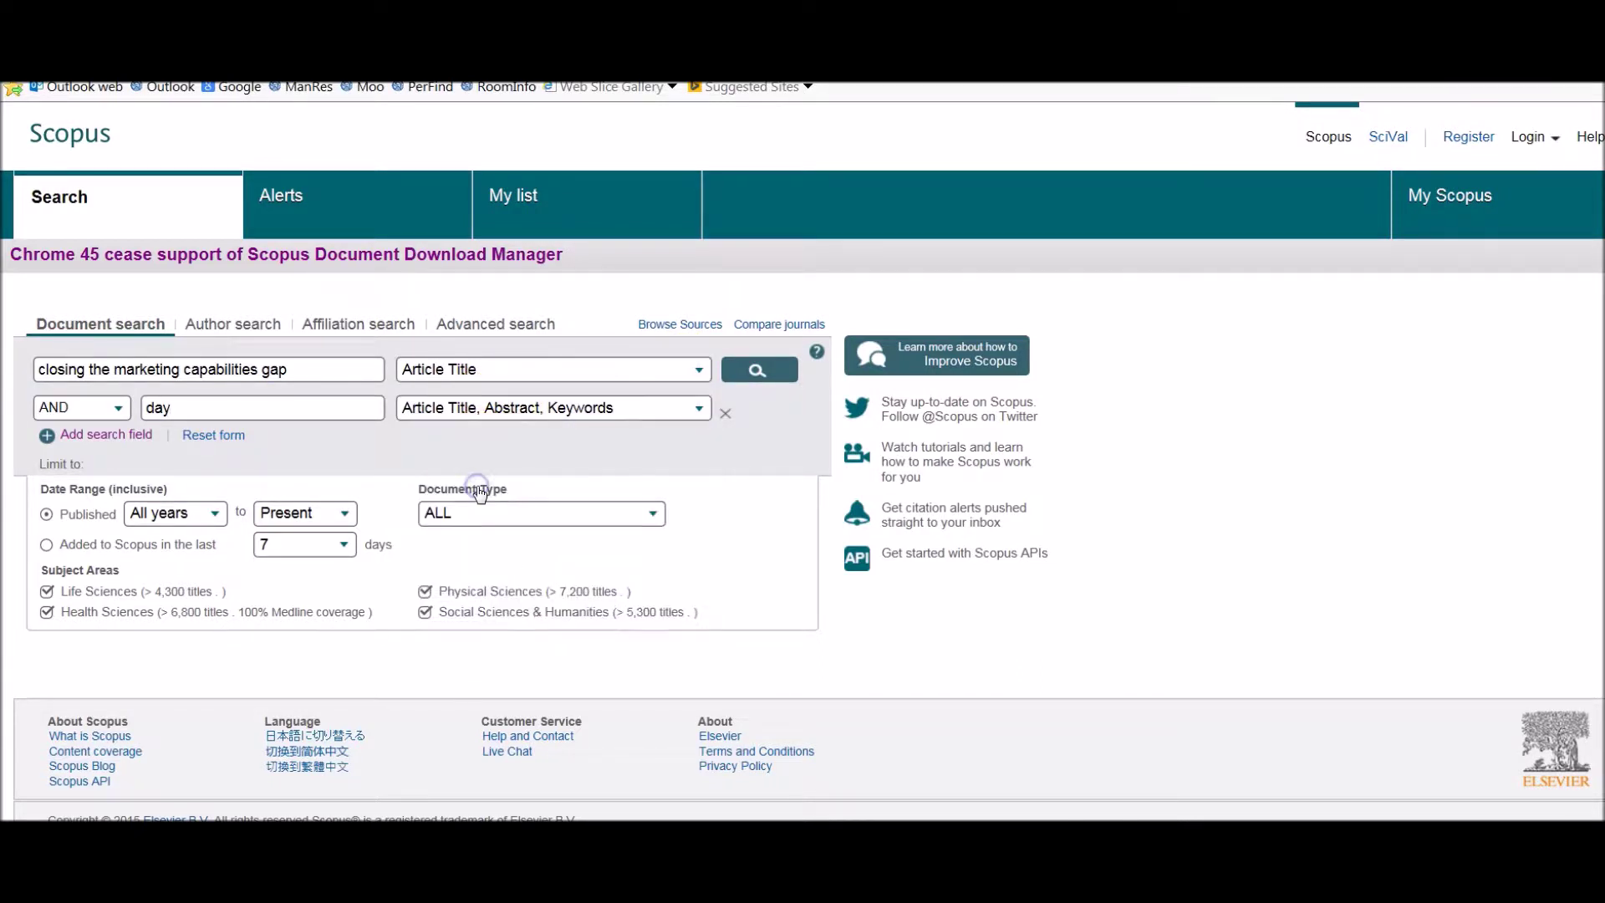
pyautogui.click(589, 414)
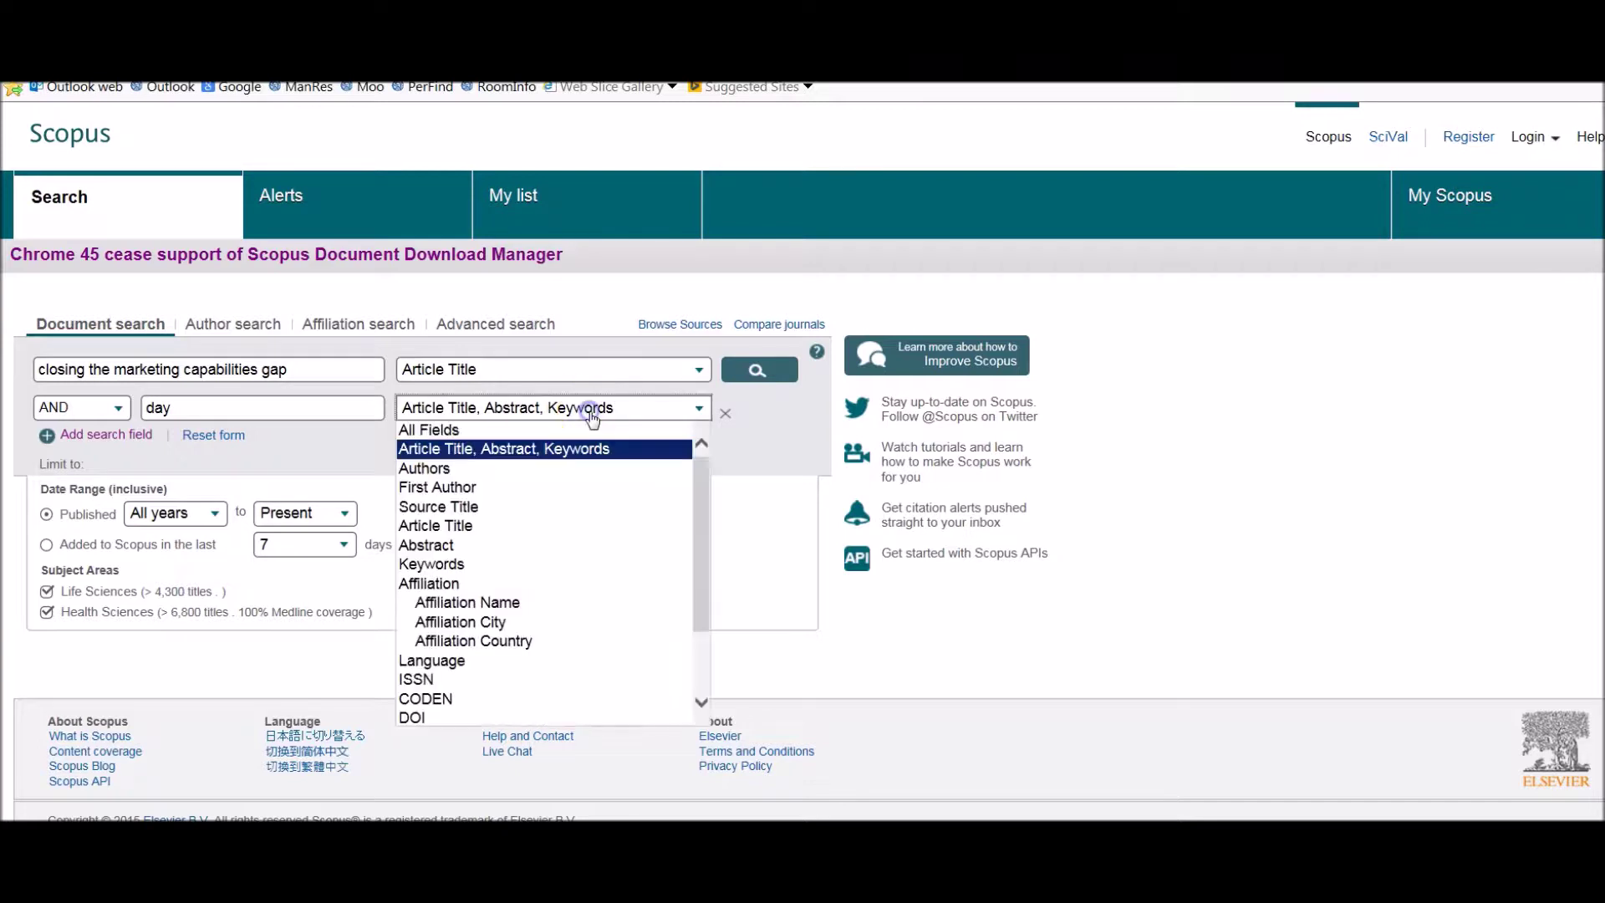
pyautogui.click(473, 470)
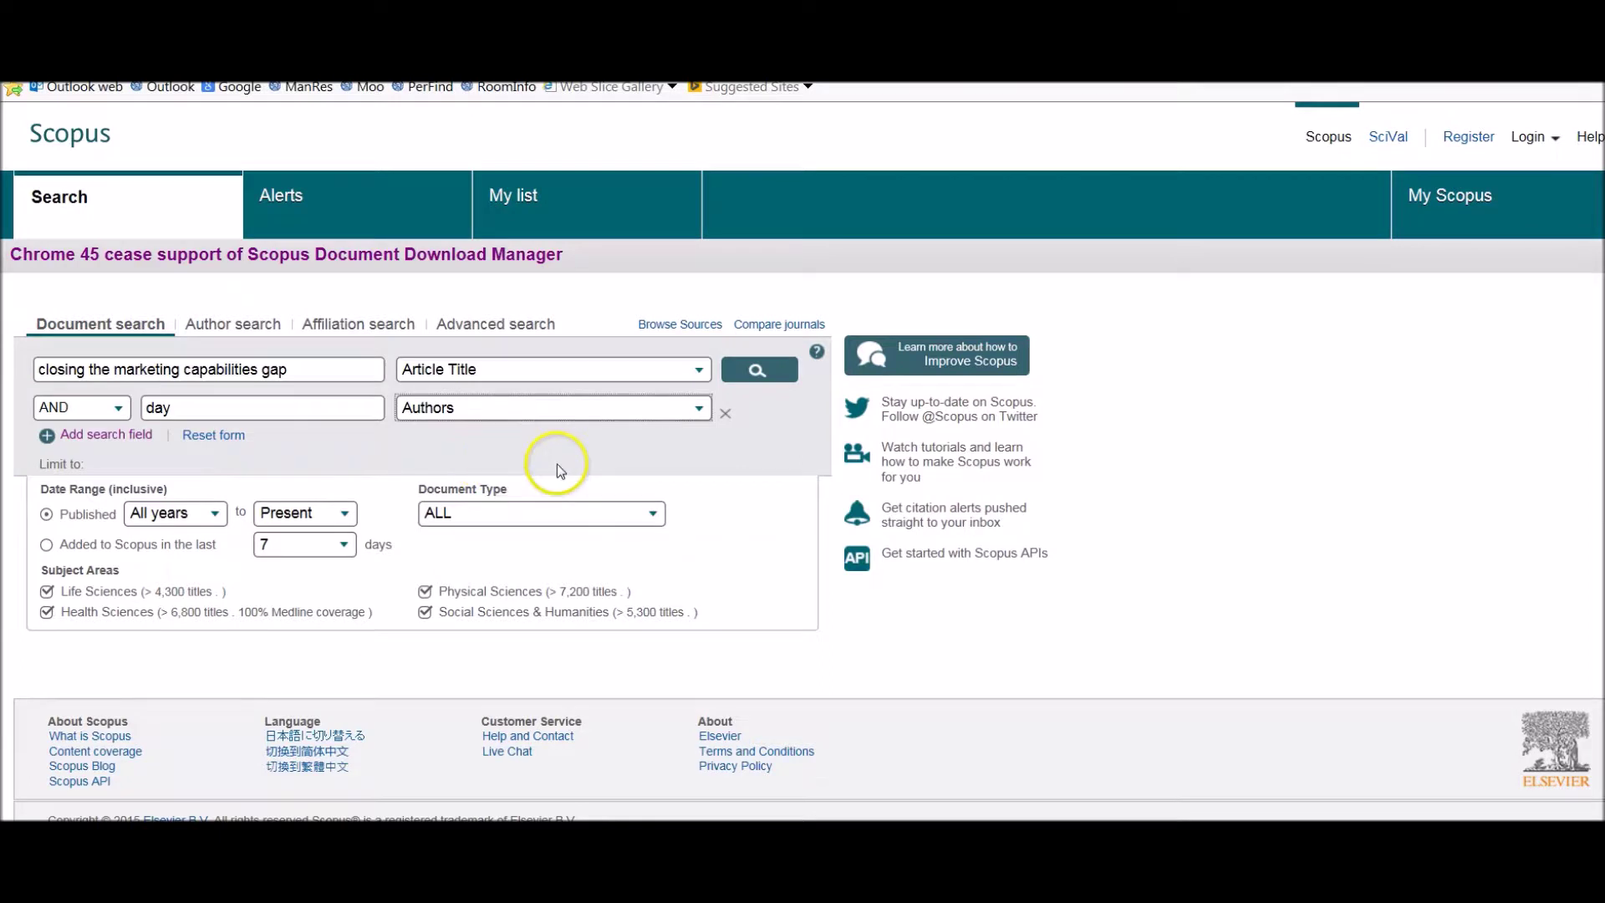
pyautogui.click(755, 380)
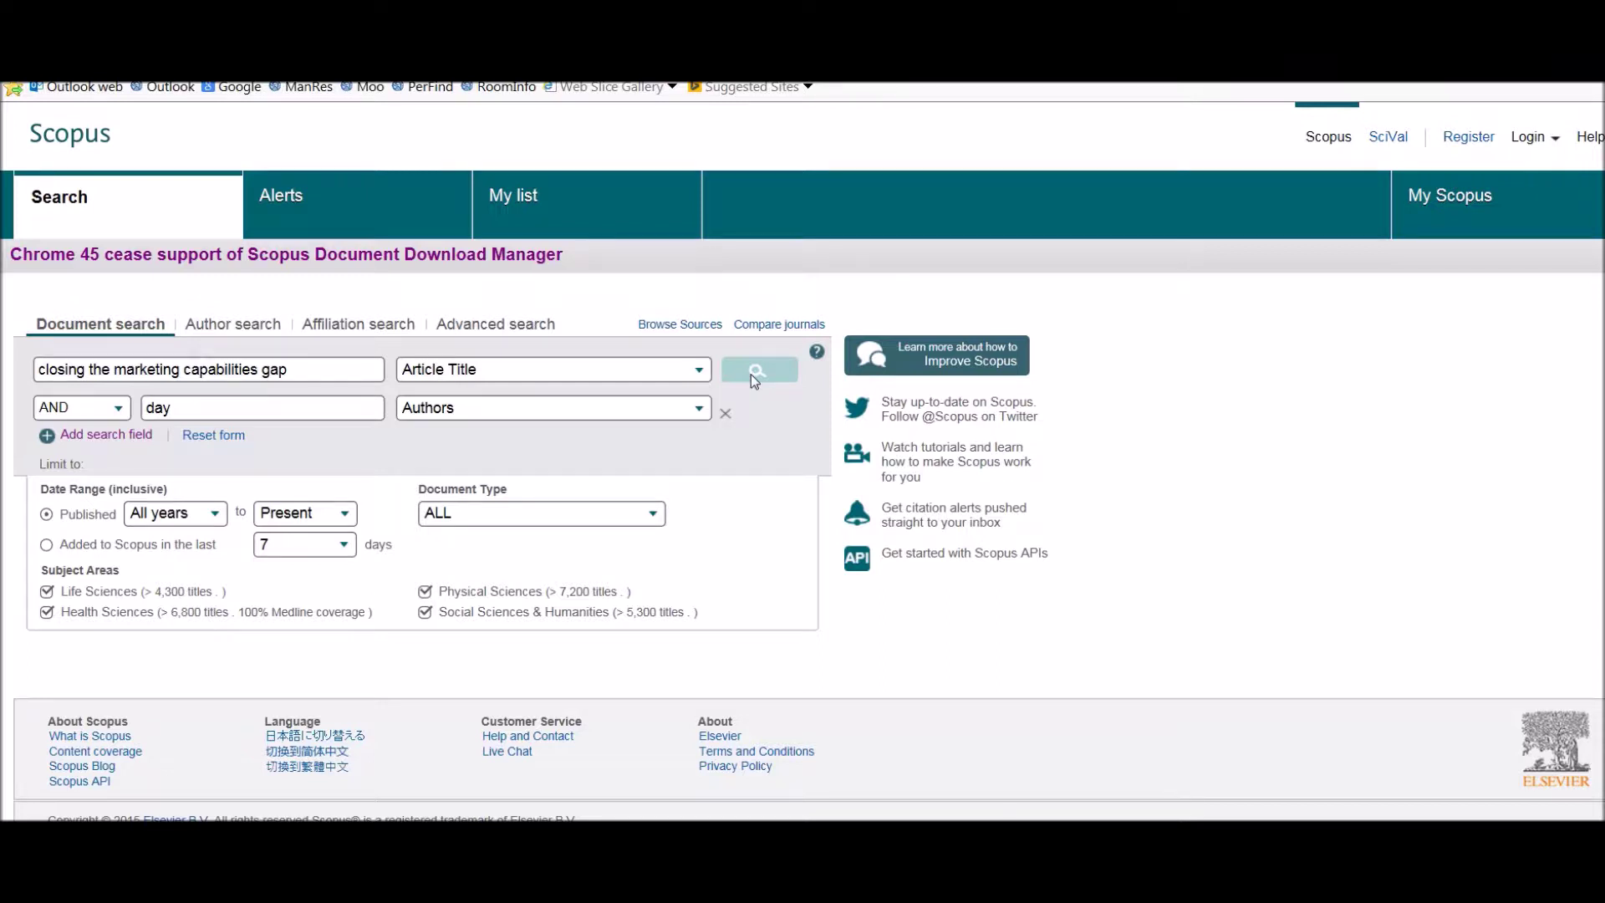
pyautogui.click(763, 575)
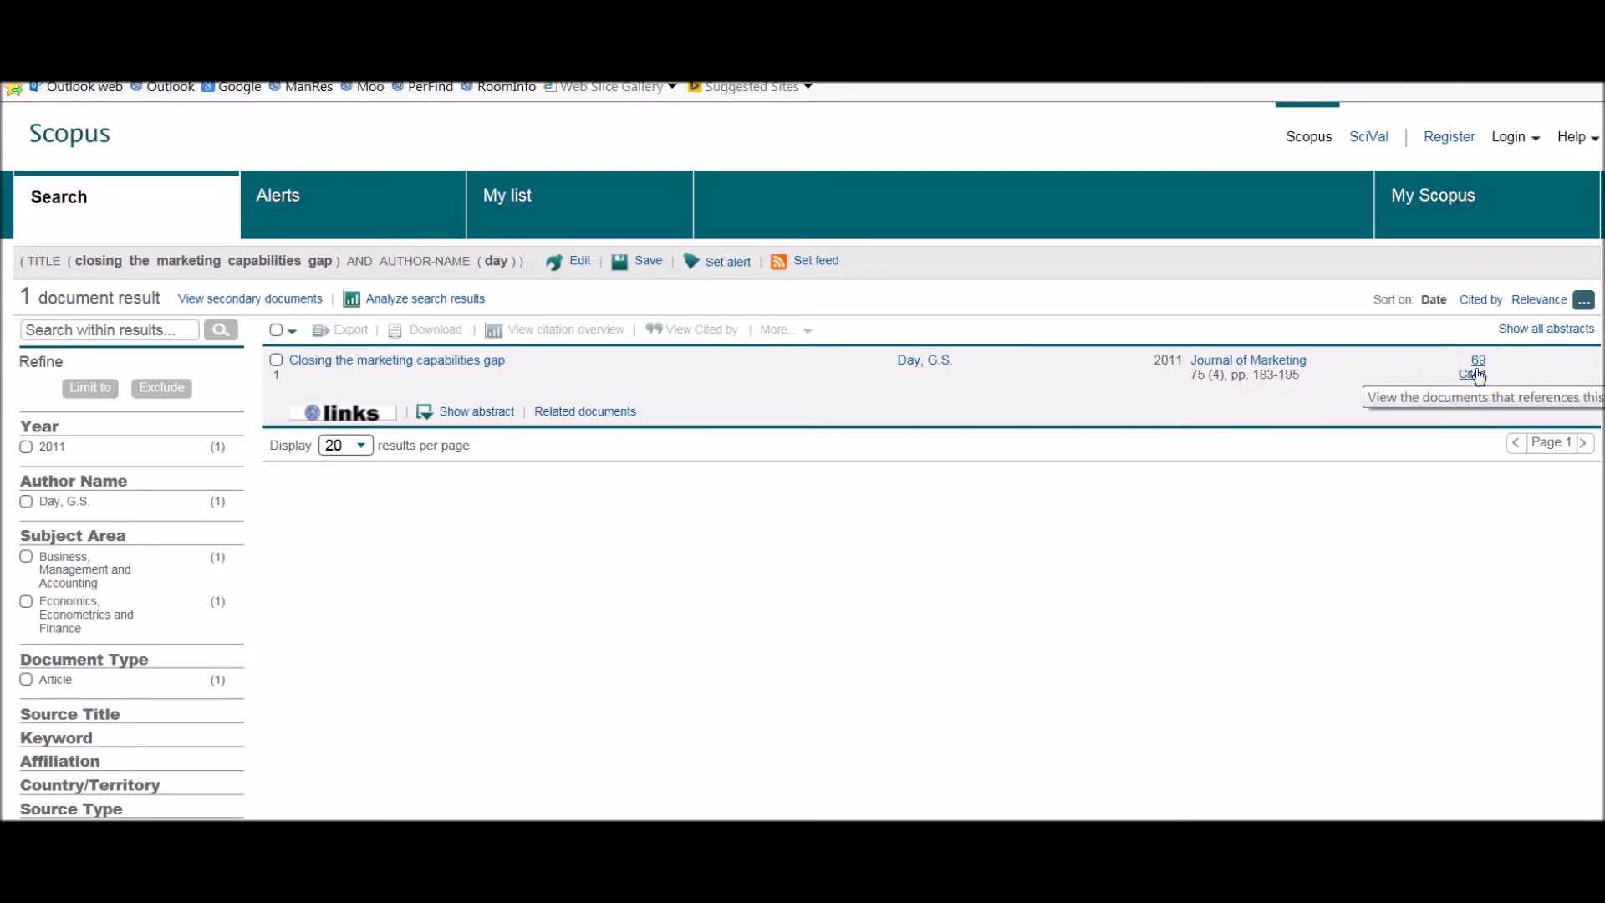
pyautogui.click(1477, 376)
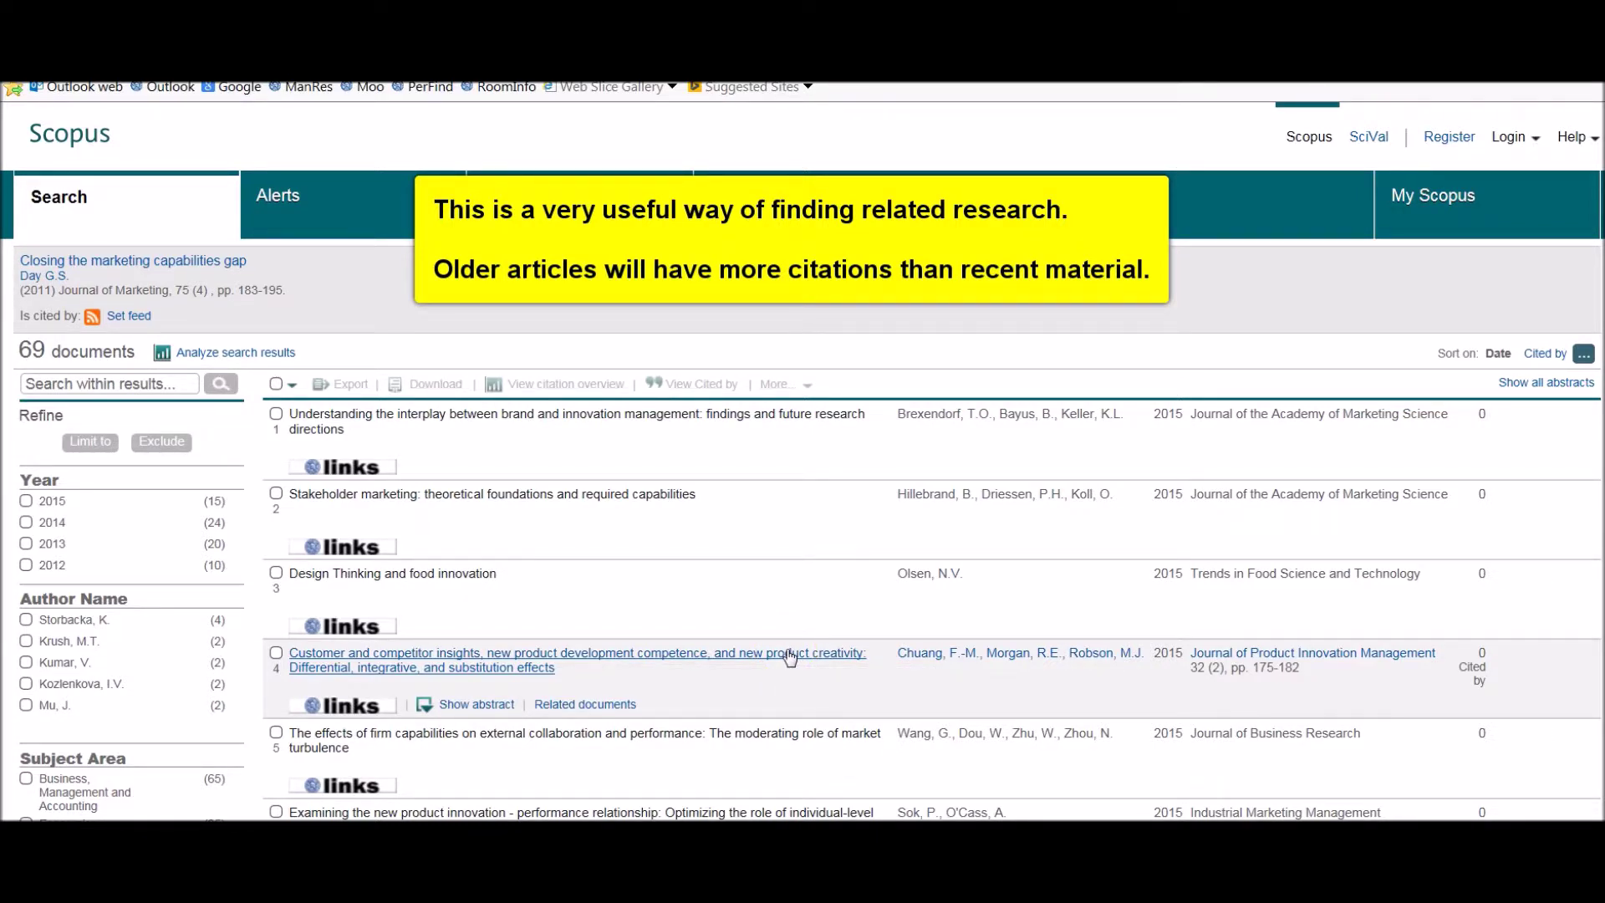
# View the record for 'Understanding the interplay between brand and innovation management', then return to the citing list
pyautogui.click(567, 415)
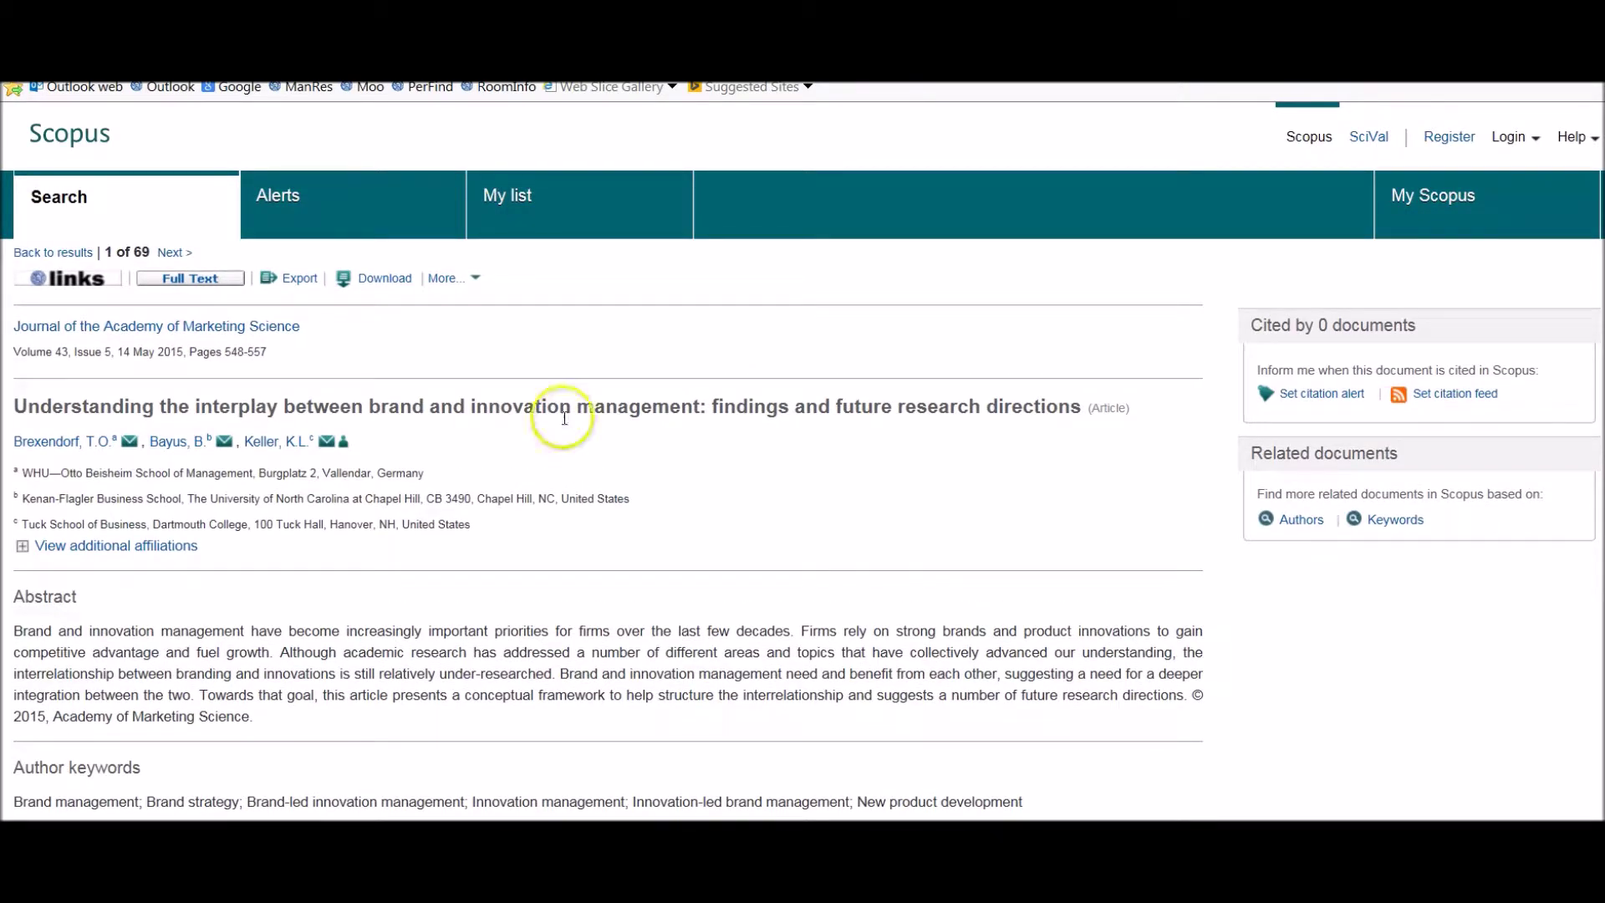
pyautogui.click(39, 252)
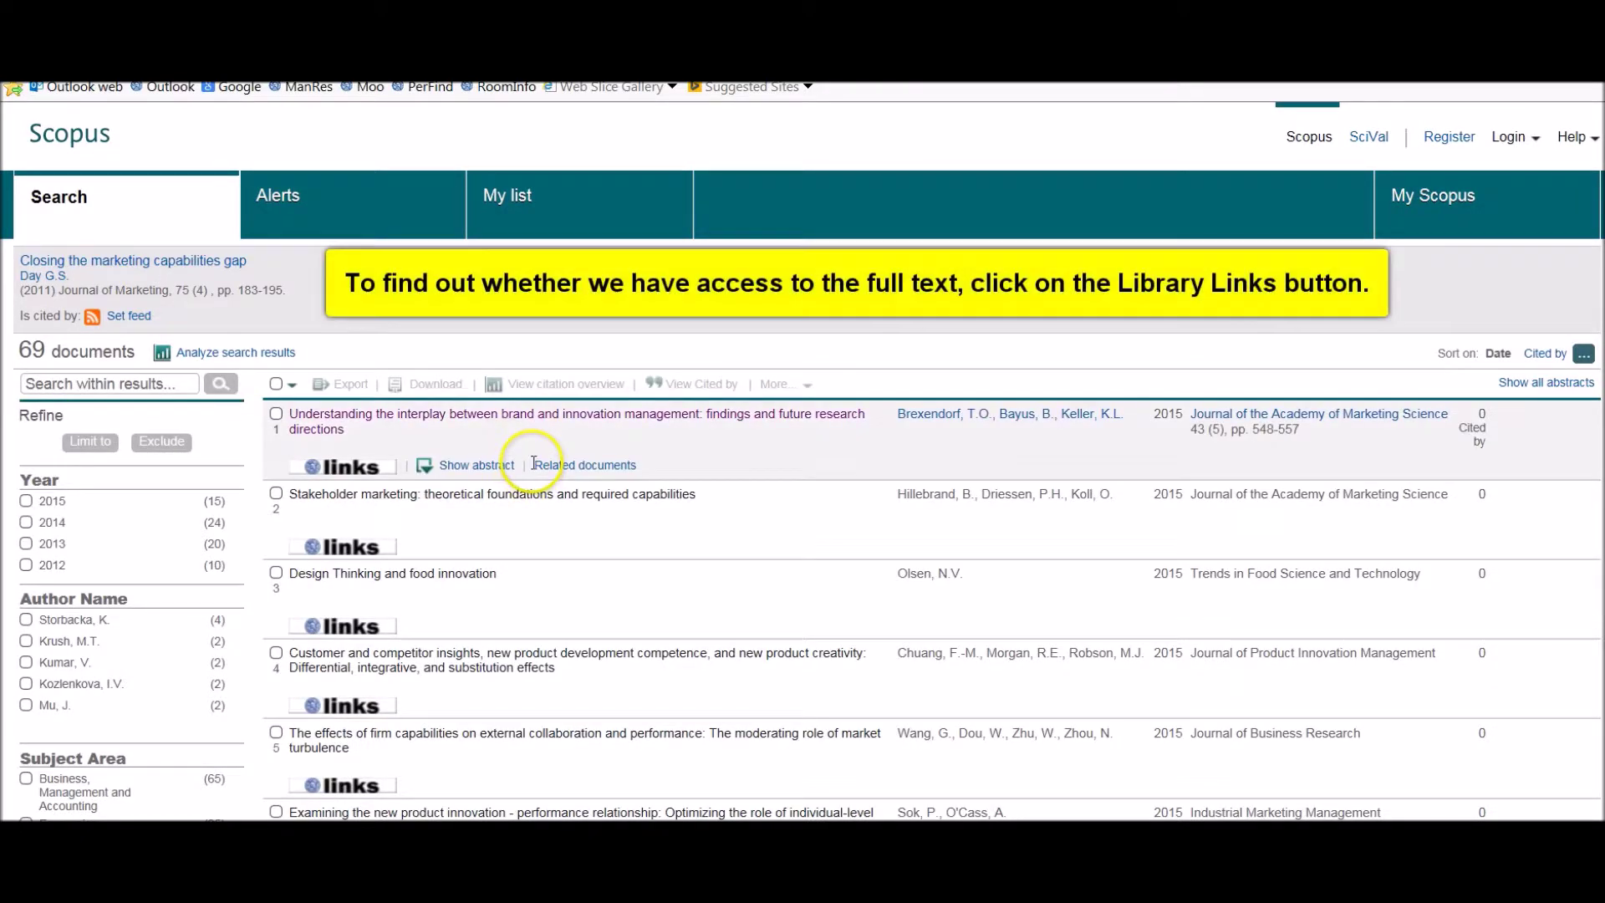
# Check library full-text access for the second citing article and open the Analyze search results charts
pyautogui.click(398, 427)
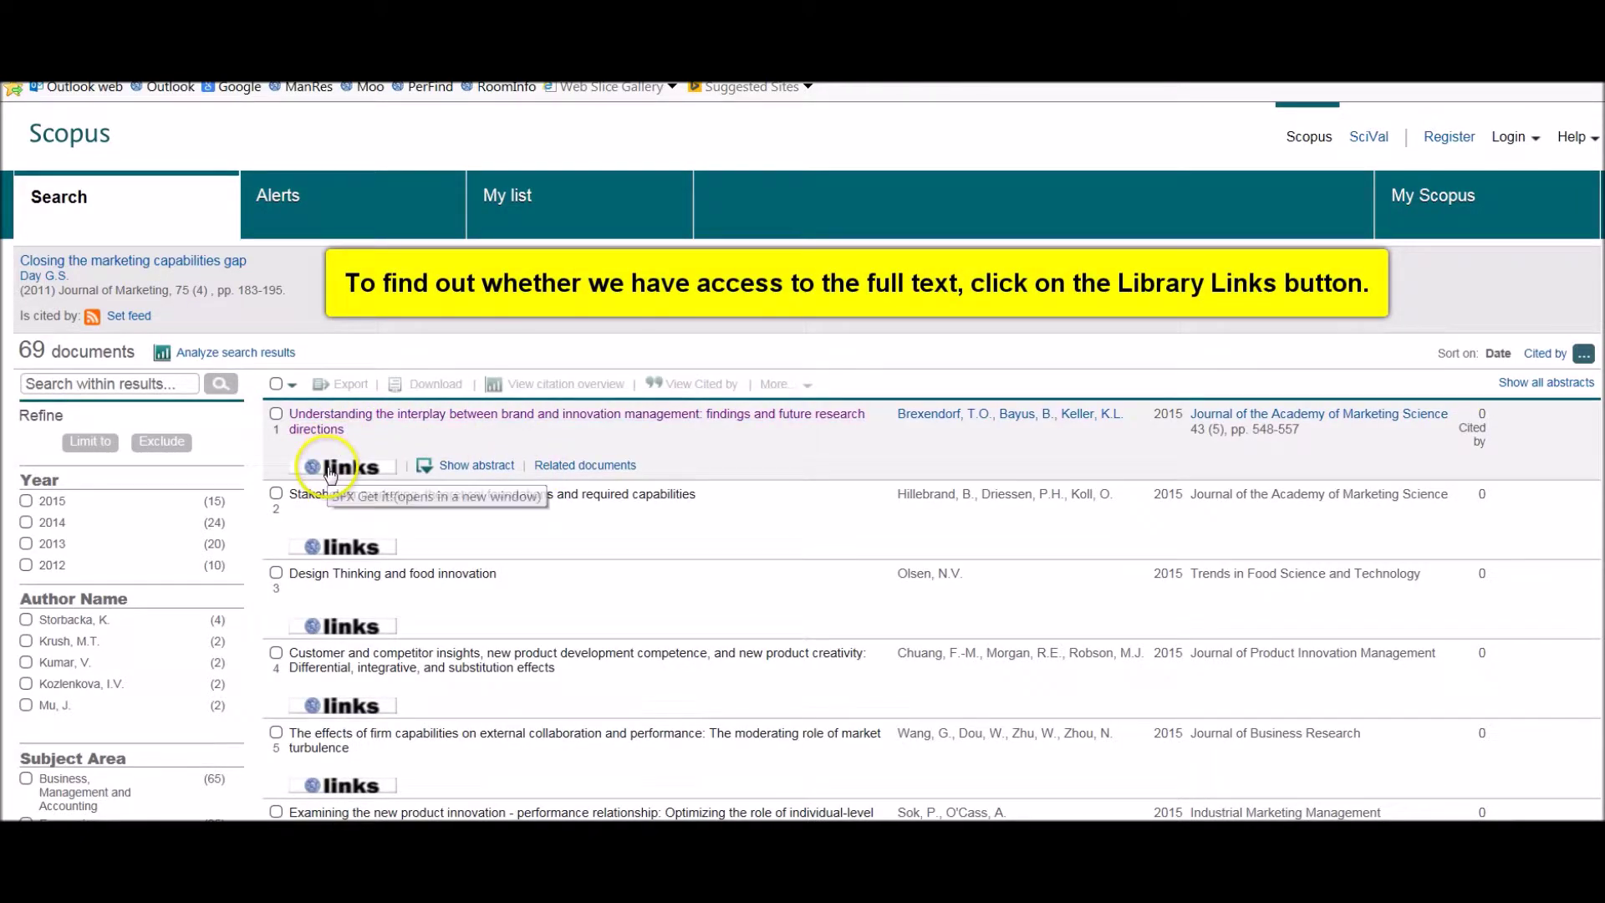
pyautogui.click(329, 549)
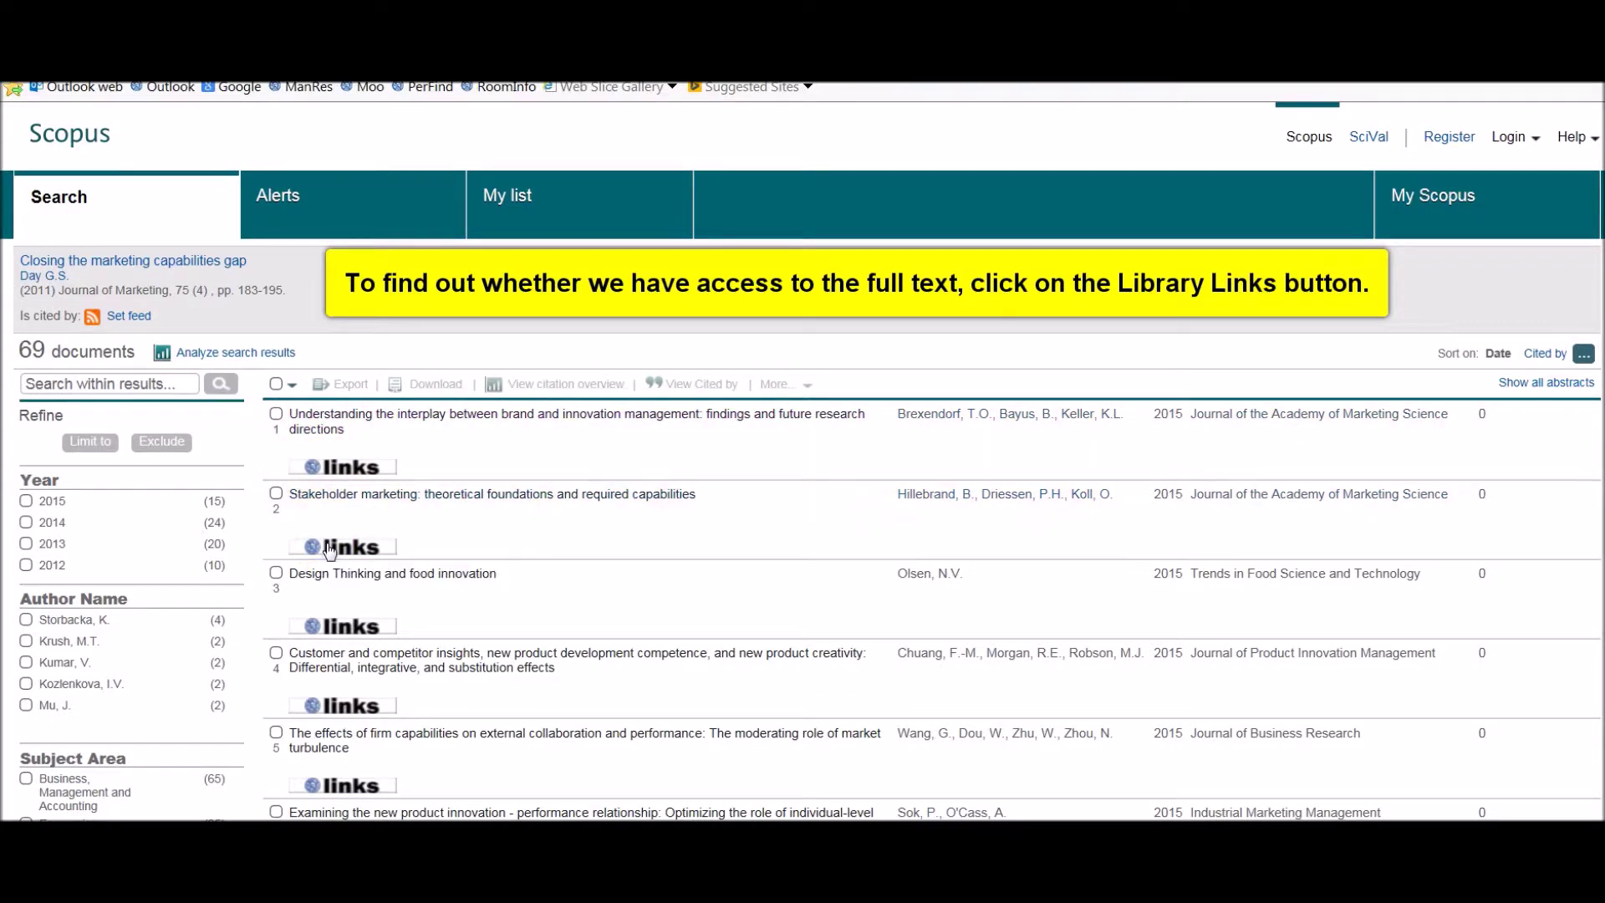
pyautogui.click(231, 354)
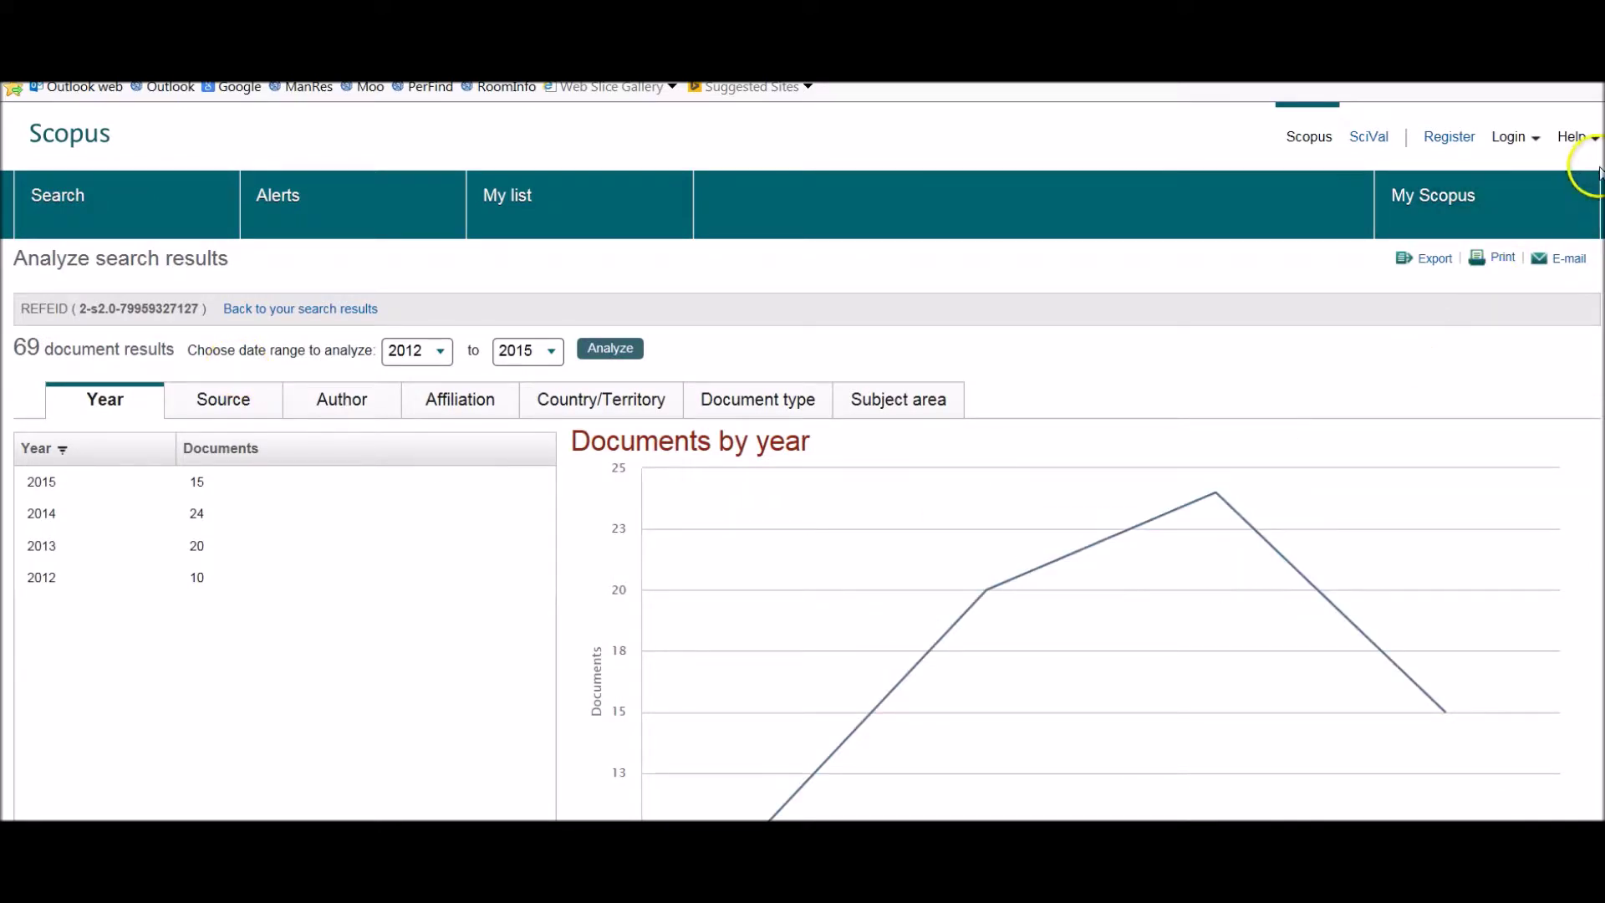
# Review the citing documents by year, author, source, country and subject area, then return to Document search
pyautogui.scroll(-2, 803, 460)
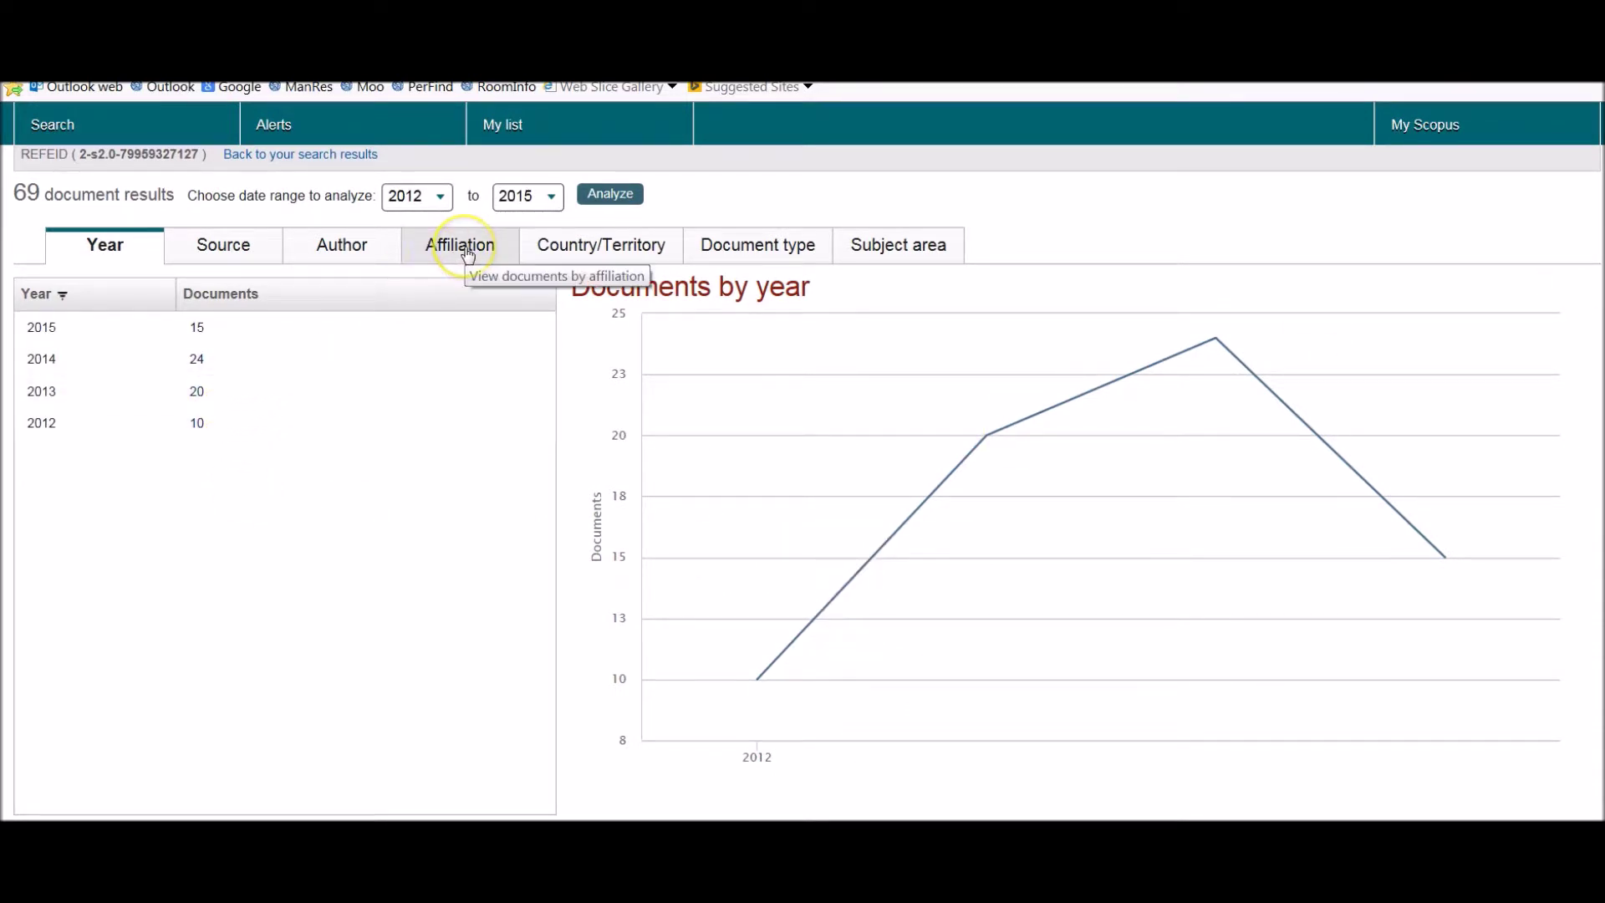
pyautogui.click(373, 251)
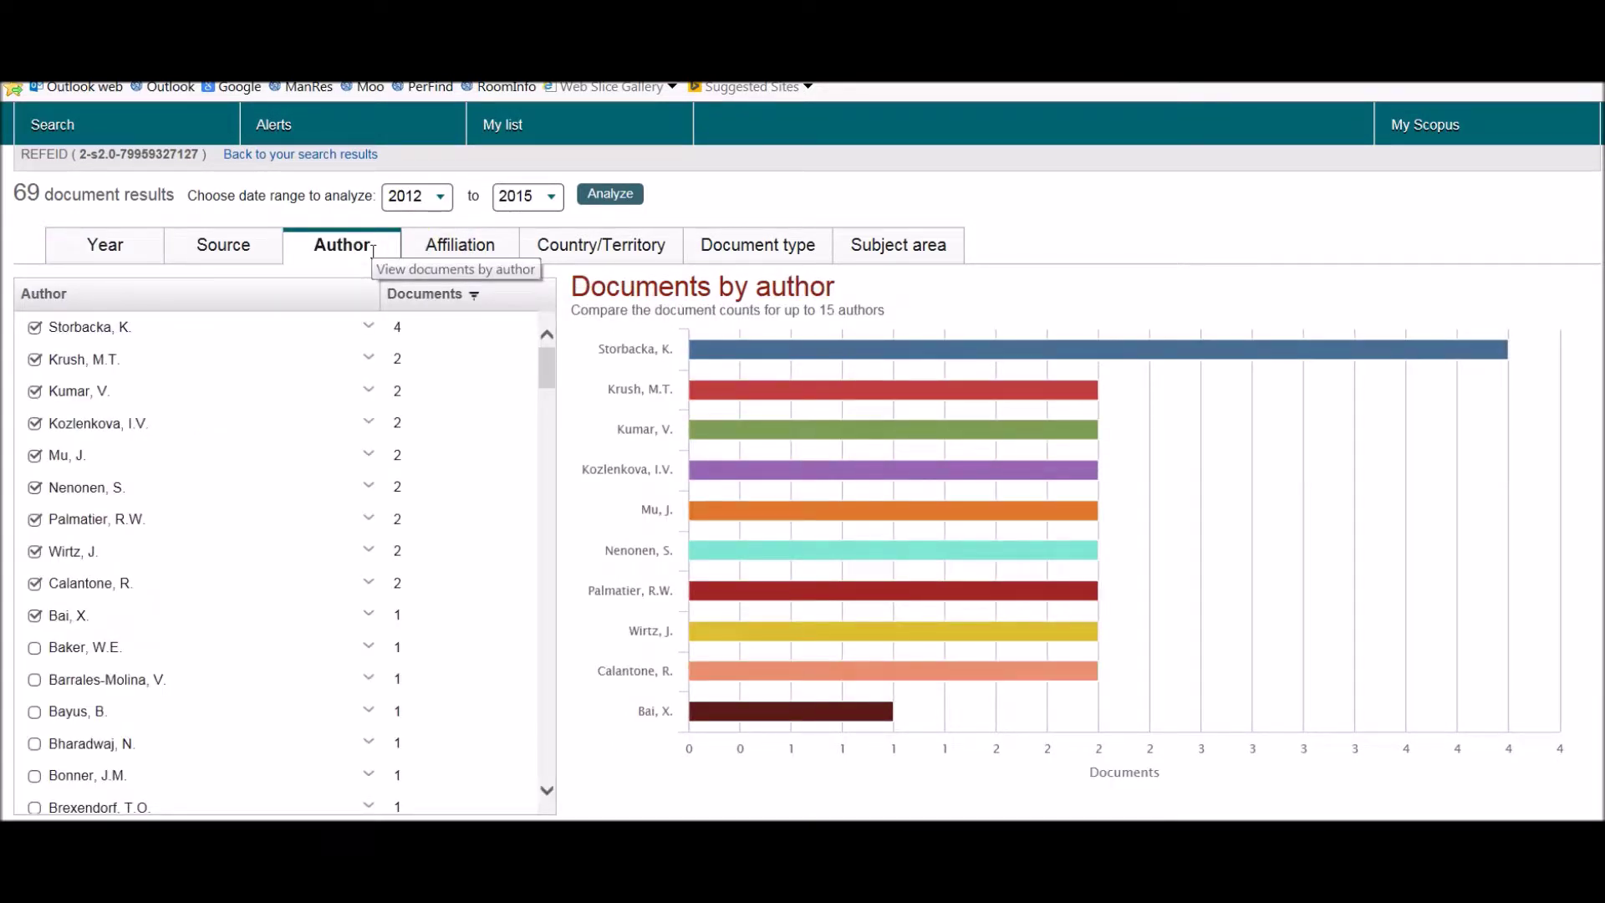
pyautogui.click(231, 245)
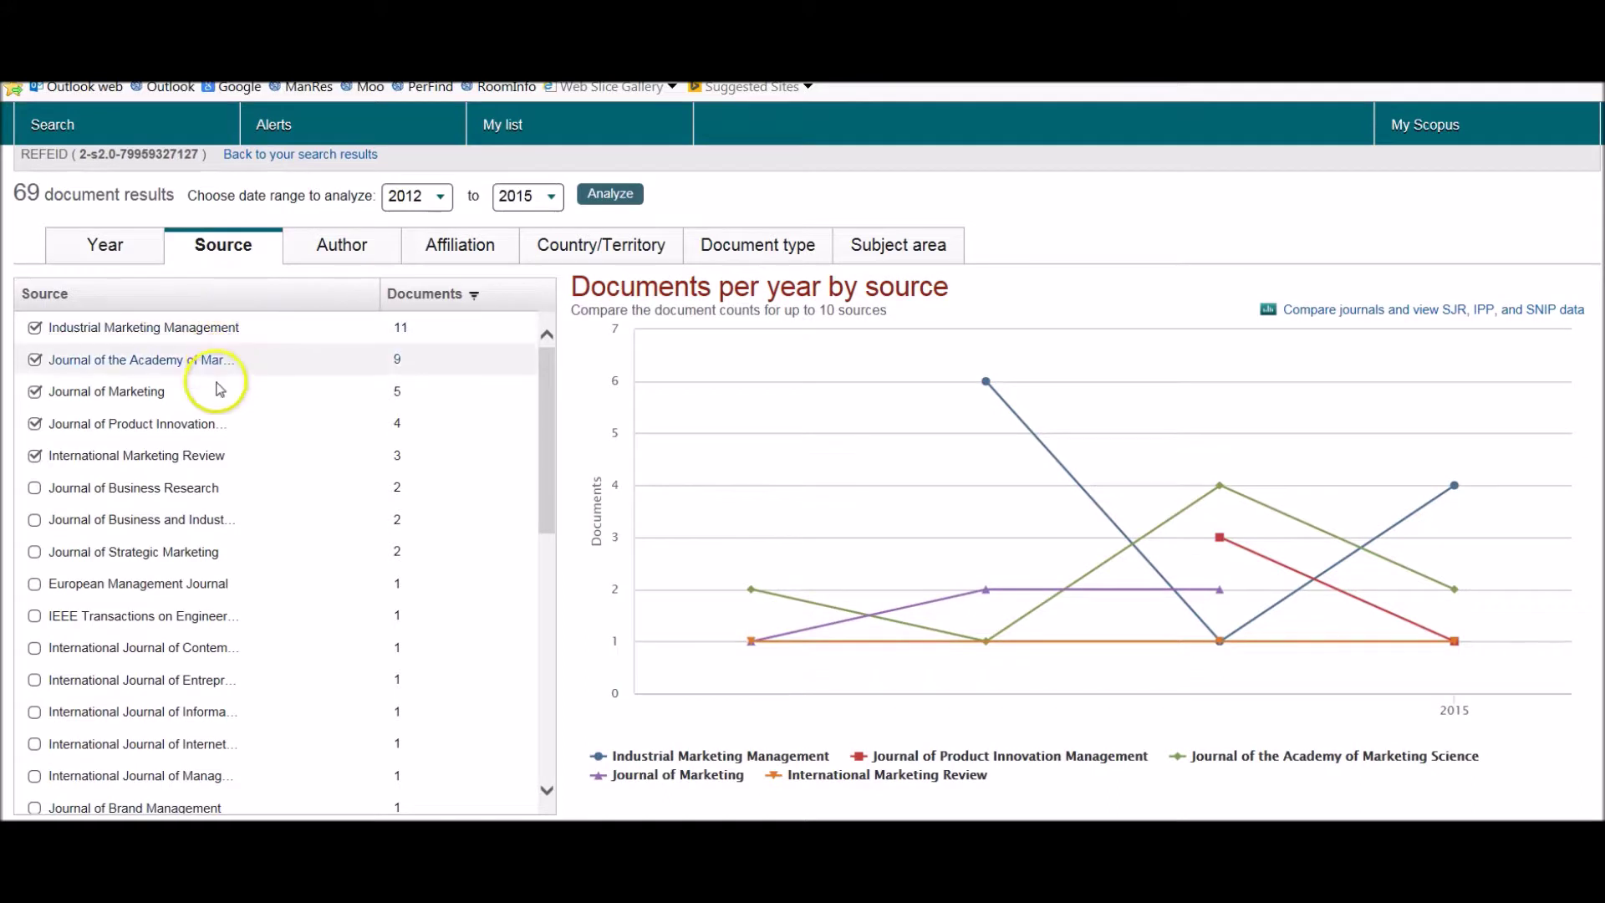
pyautogui.click(621, 246)
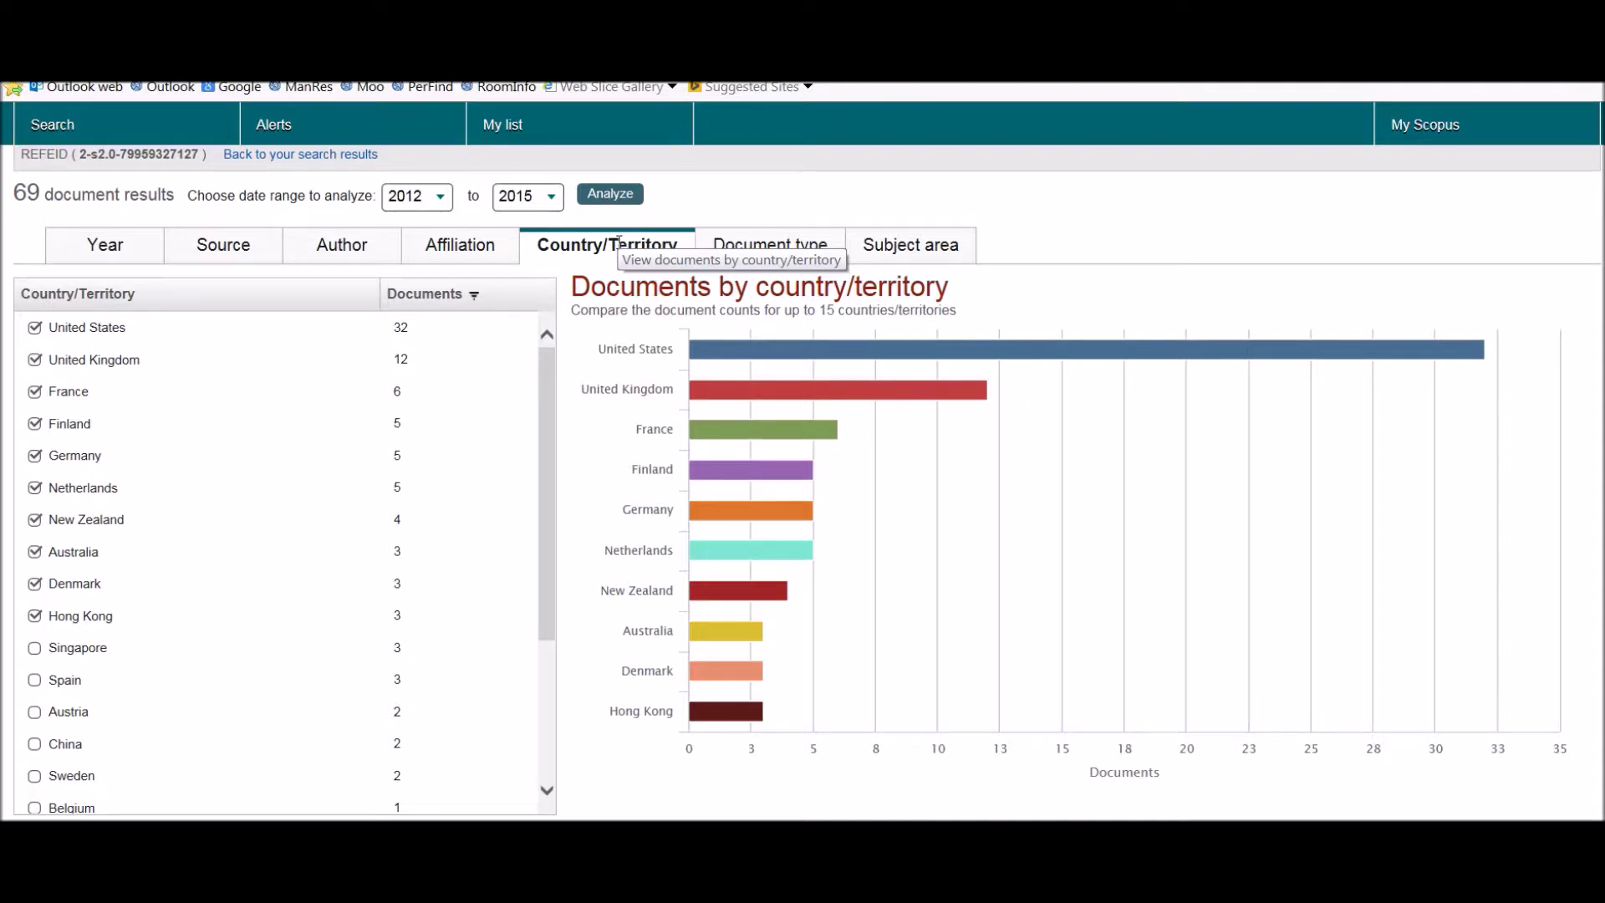
pyautogui.moveTo(744, 347)
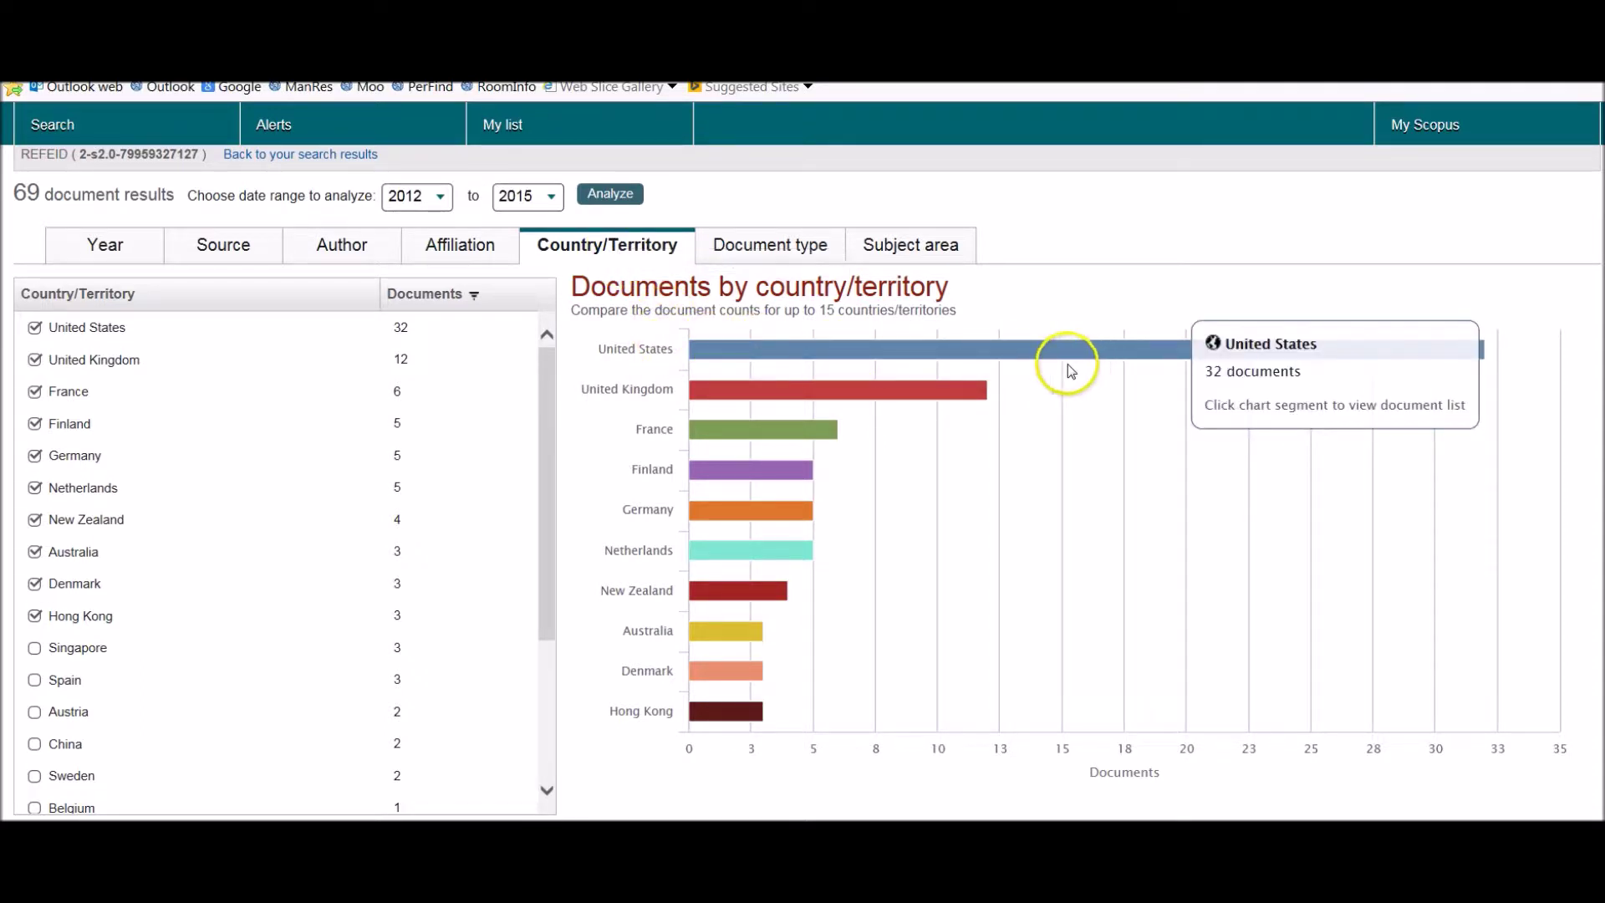
pyautogui.click(887, 247)
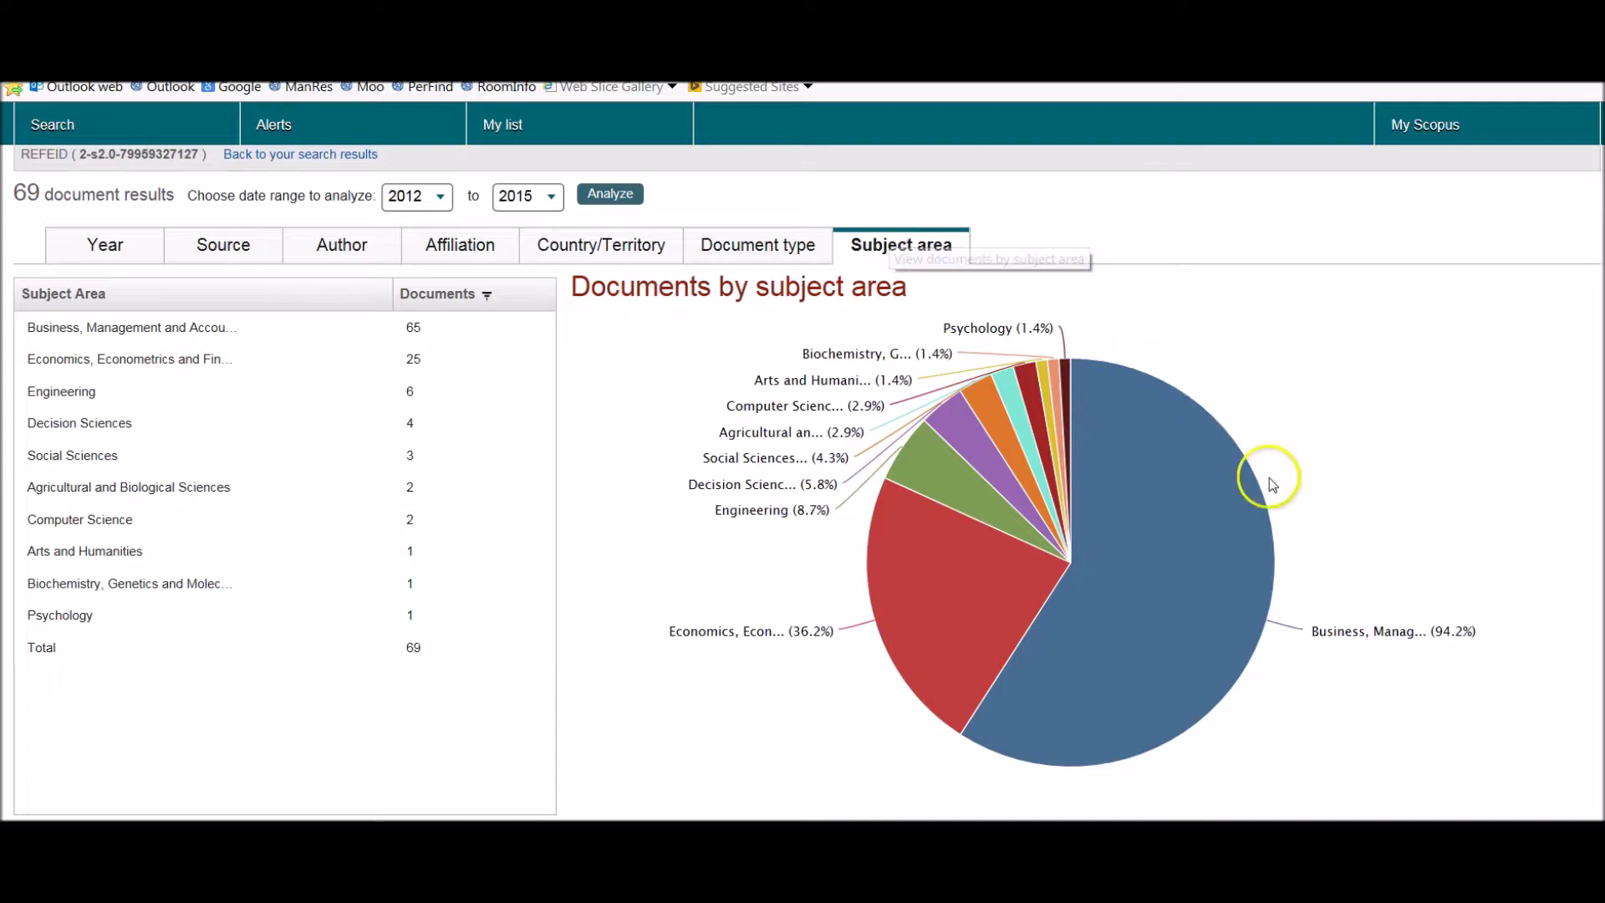
pyautogui.moveTo(996, 753)
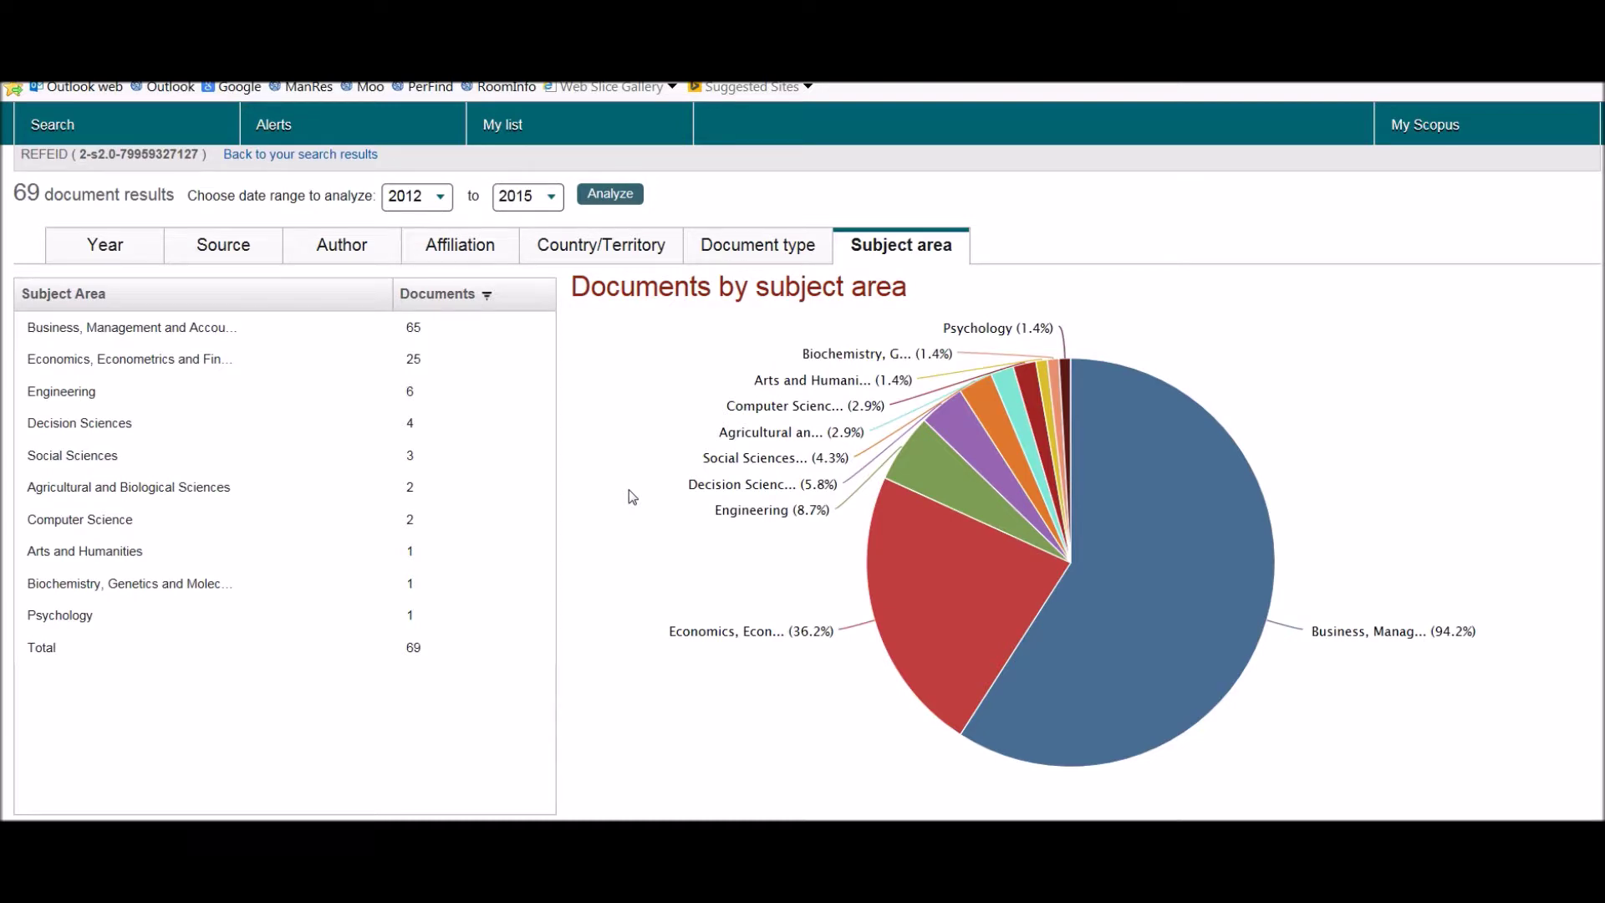
pyautogui.click(315, 803)
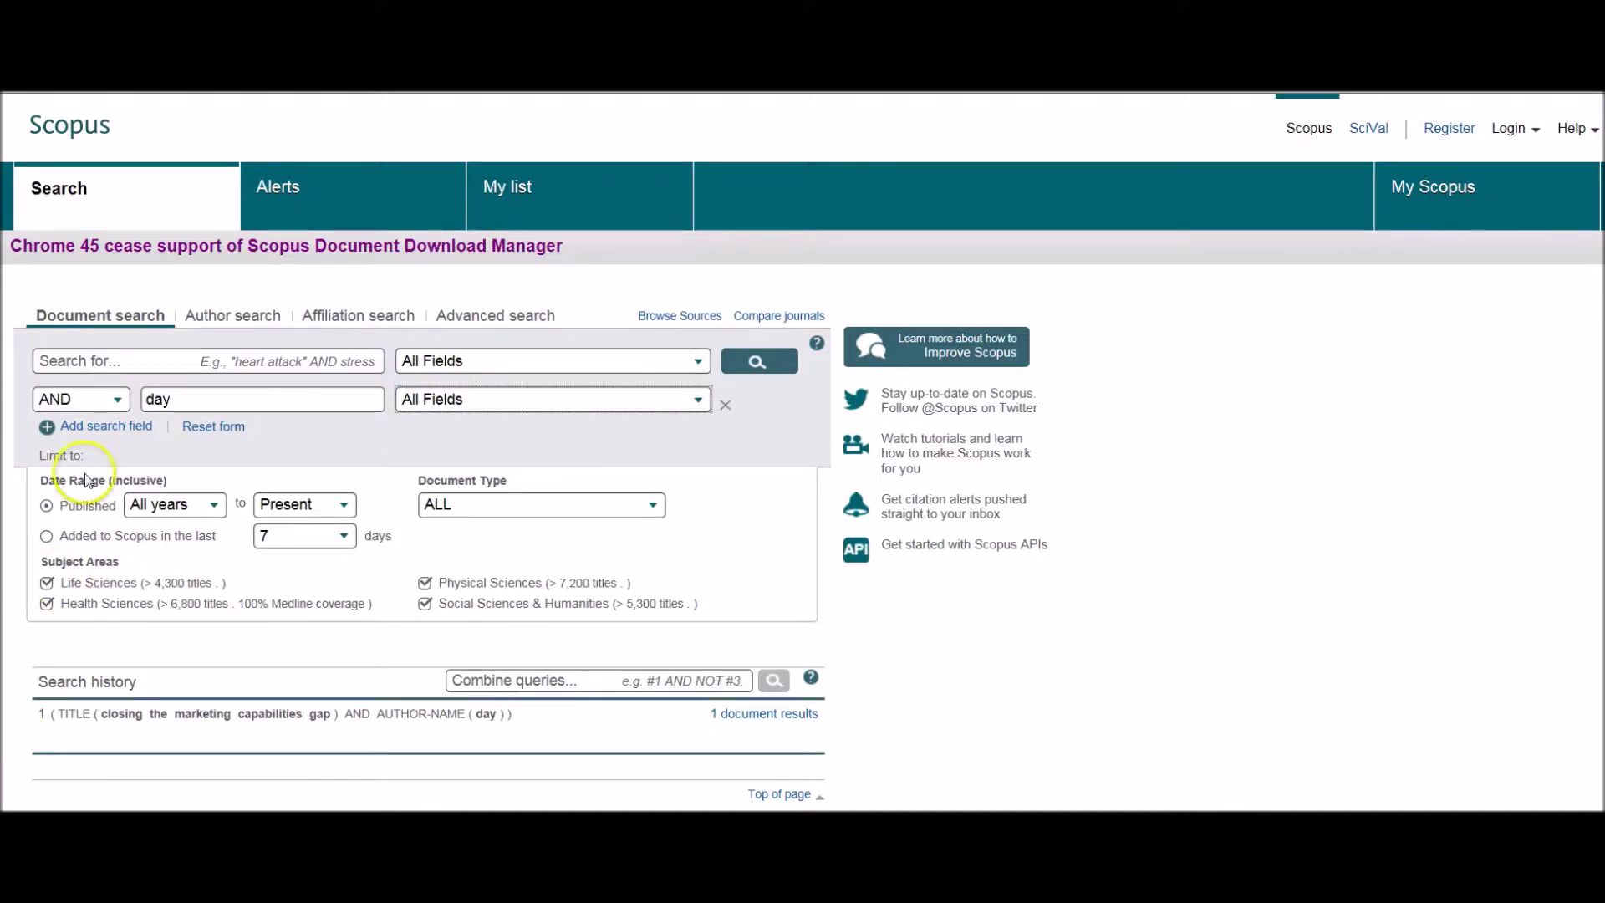
# Run an Author search with the author's last name and initials 'g s'
pyautogui.click(238, 318)
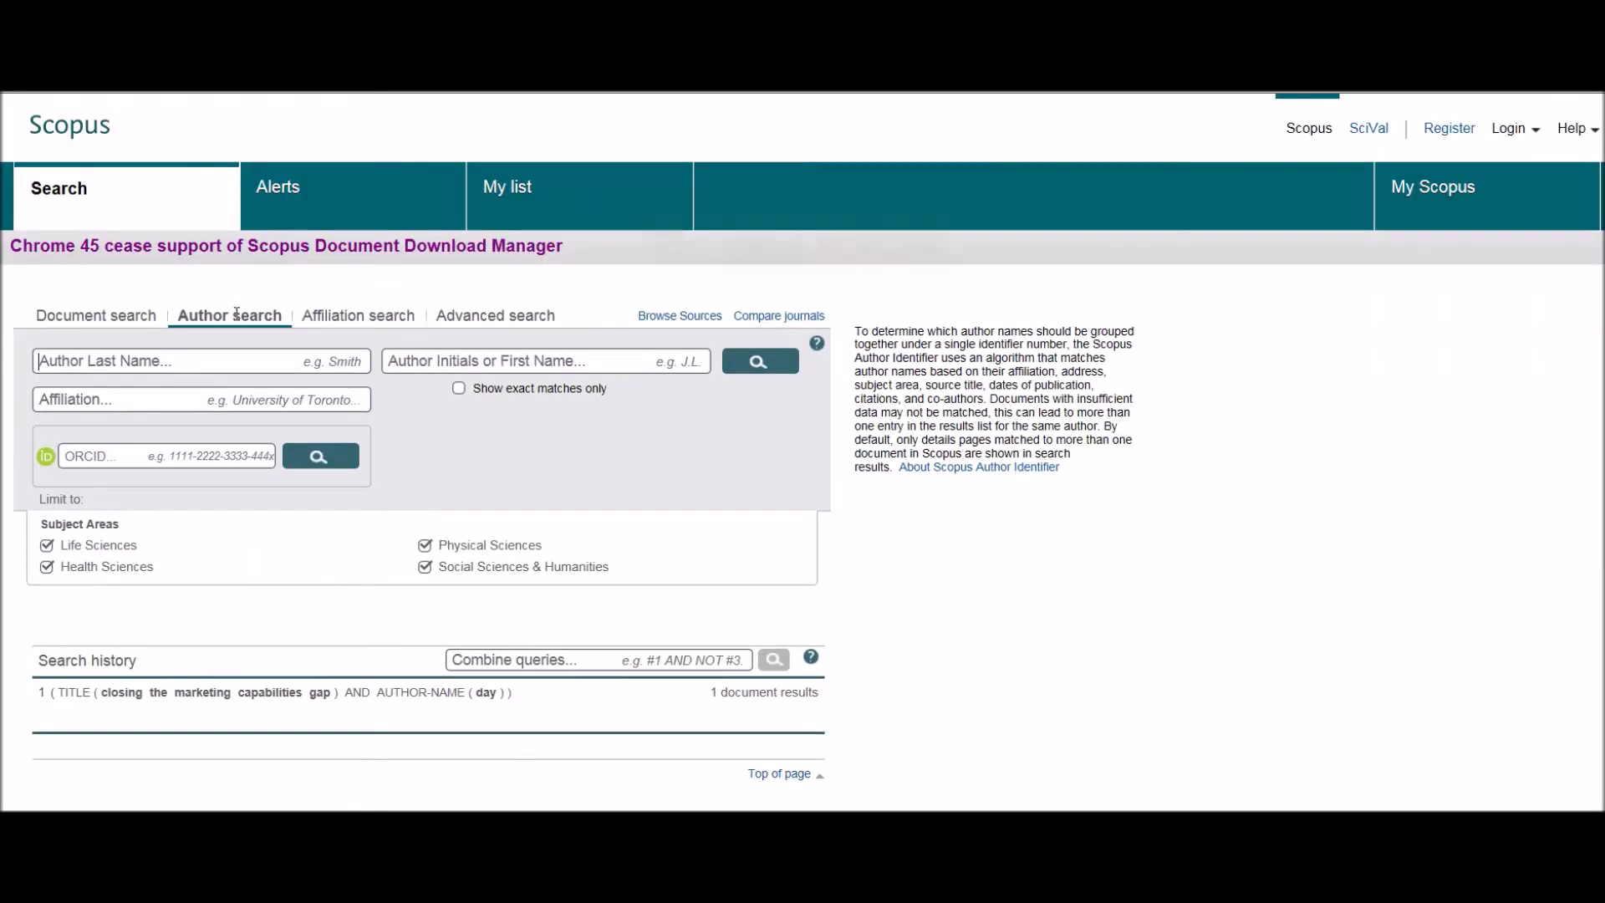
pyautogui.click(165, 357)
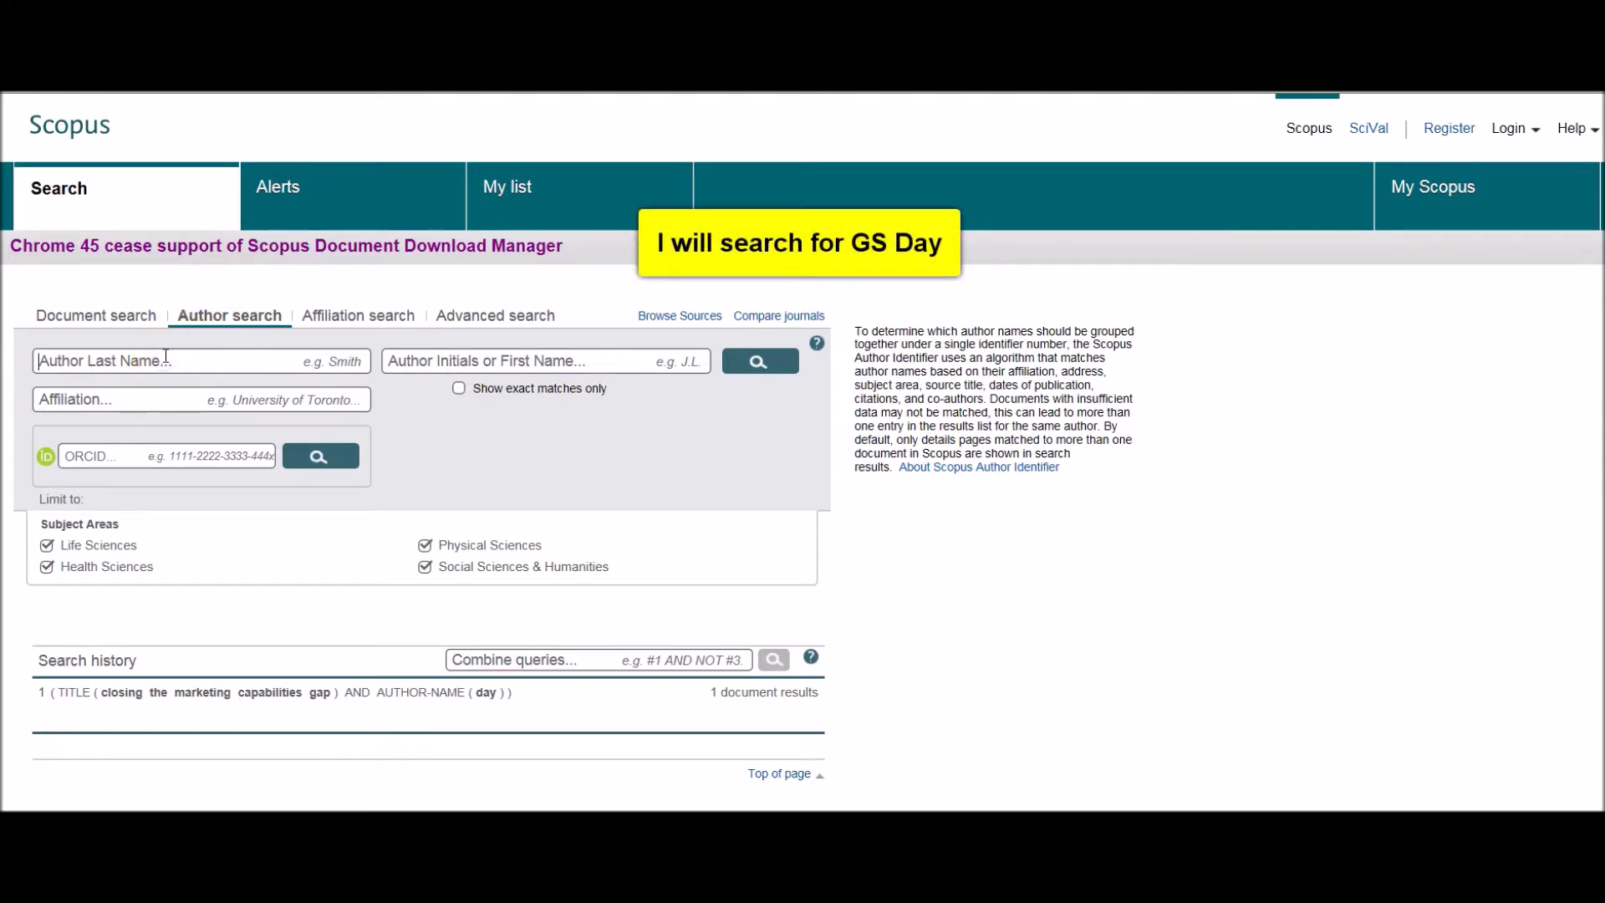
pyautogui.write('Da')
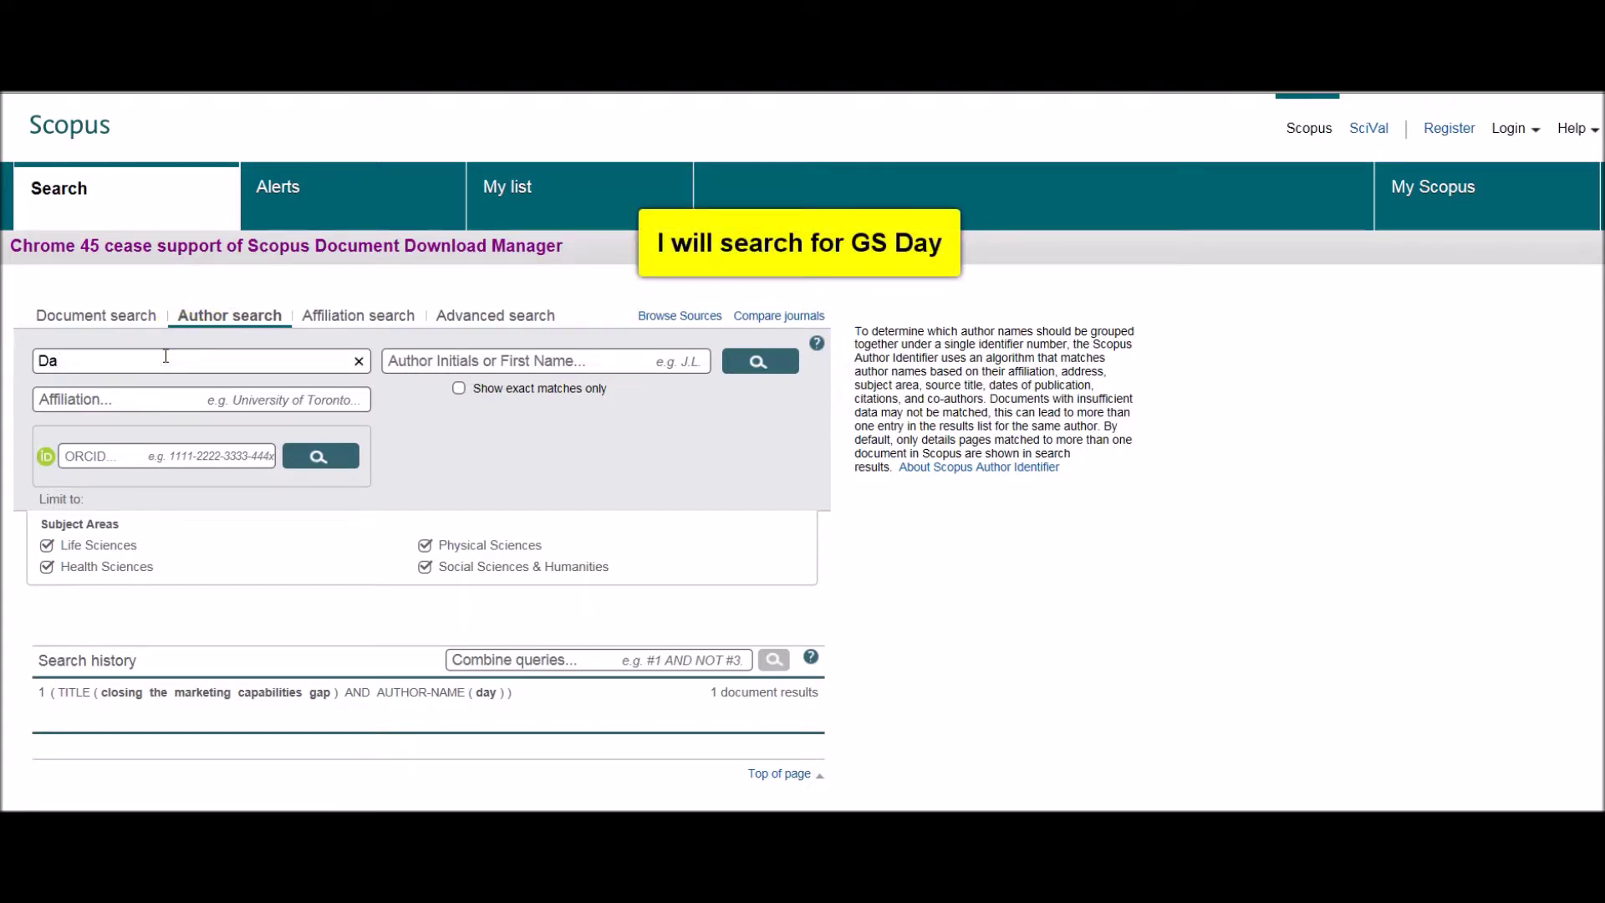
pyautogui.write('y')
pyautogui.click(401, 362)
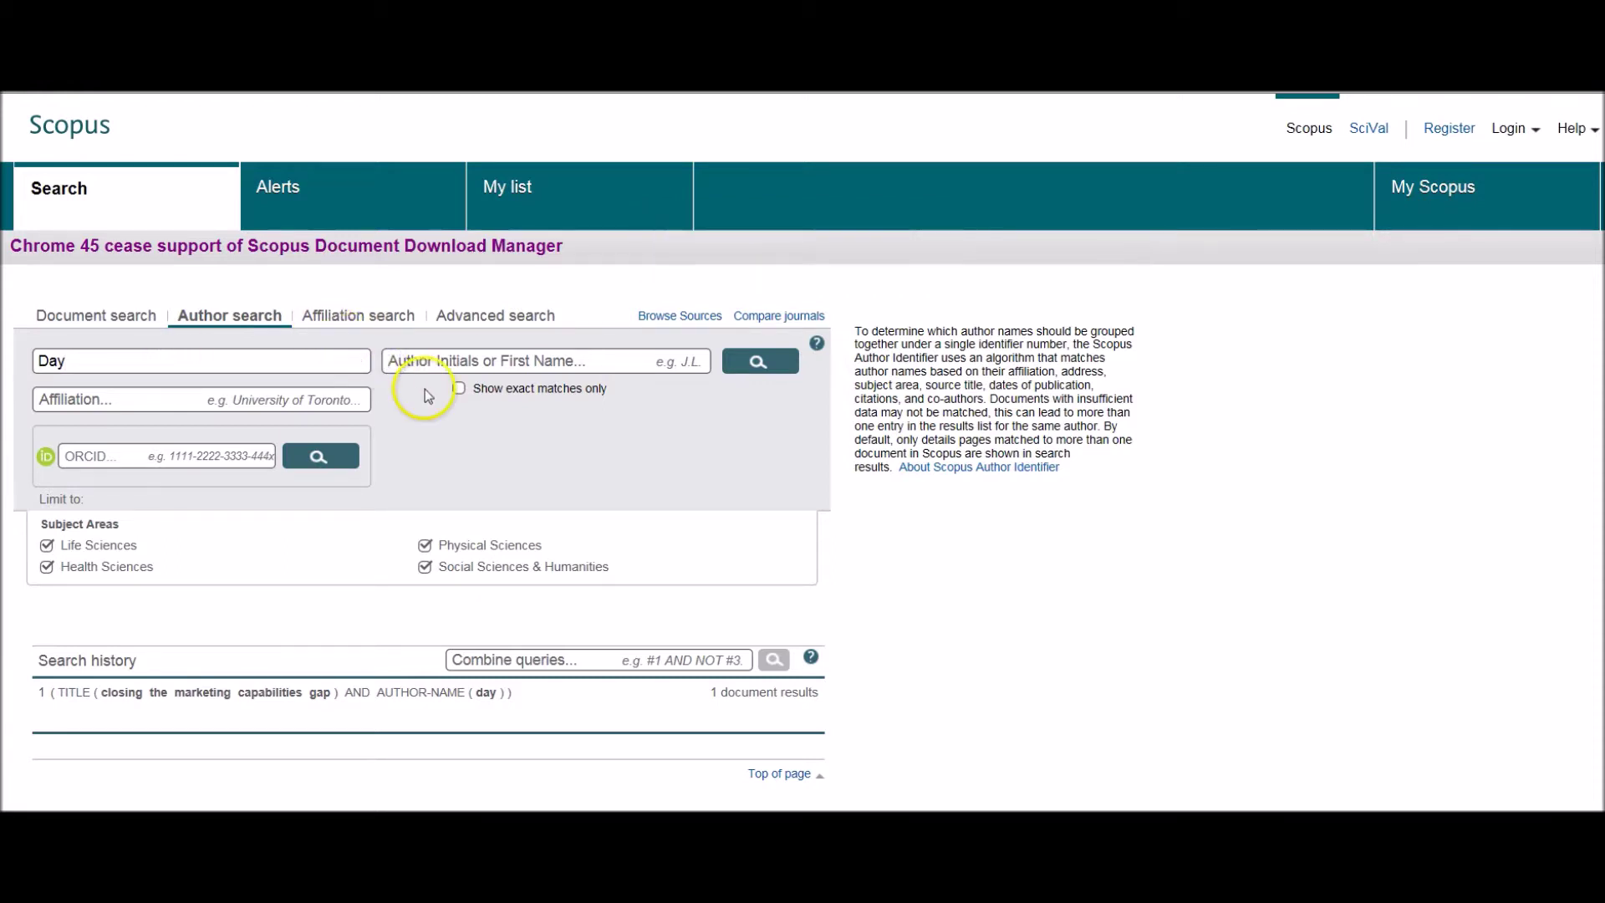
pyautogui.write('g s')
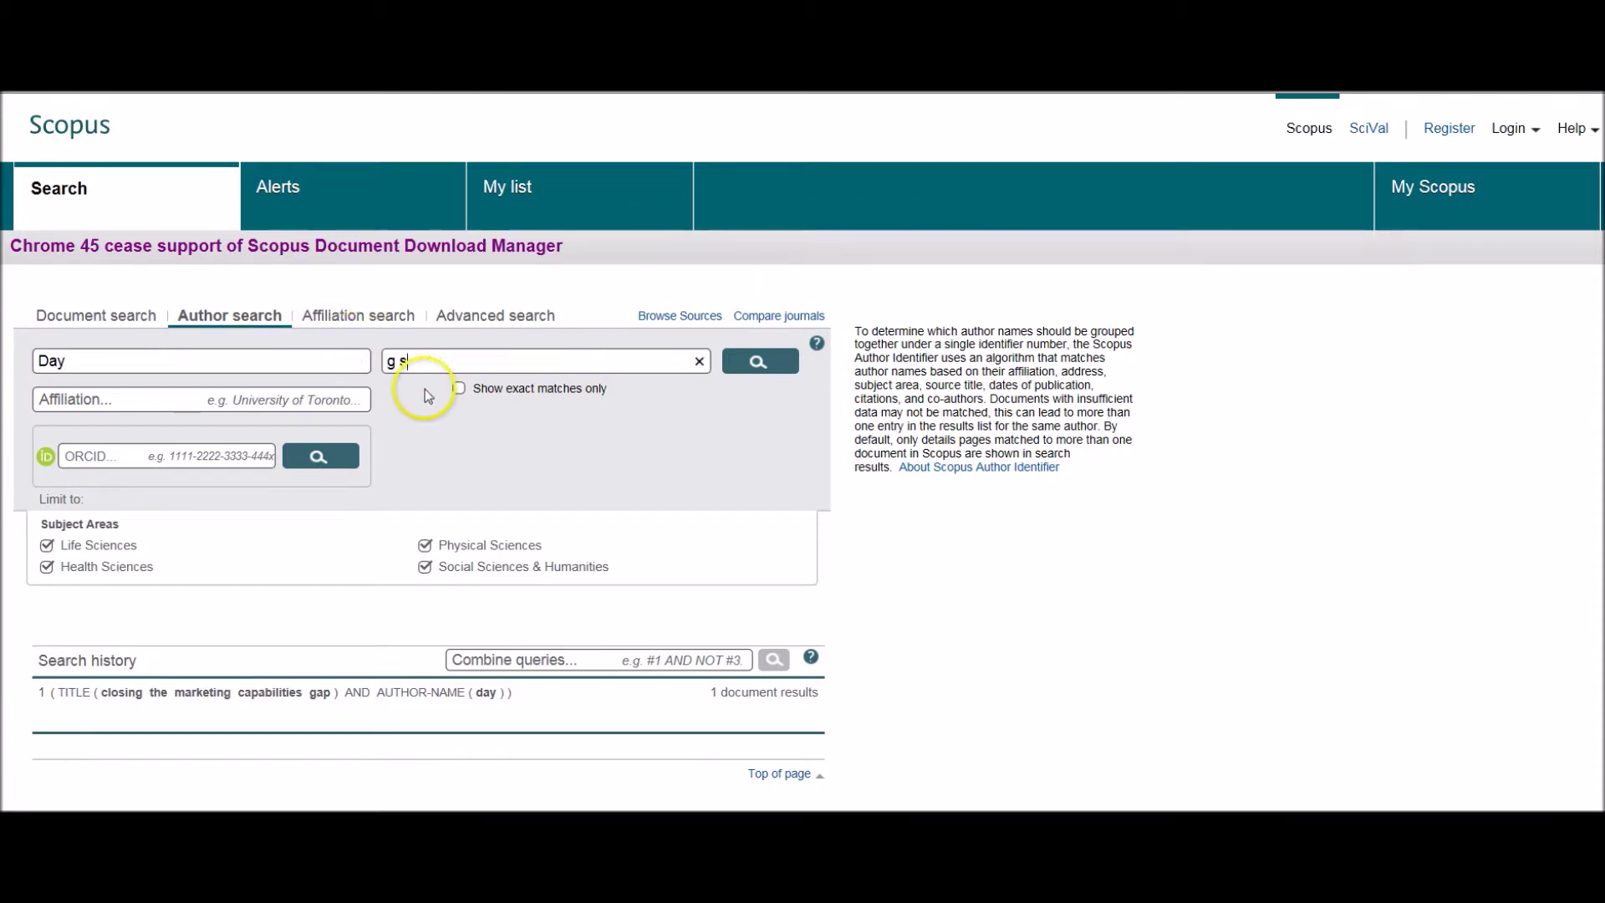
pyautogui.click(395, 364)
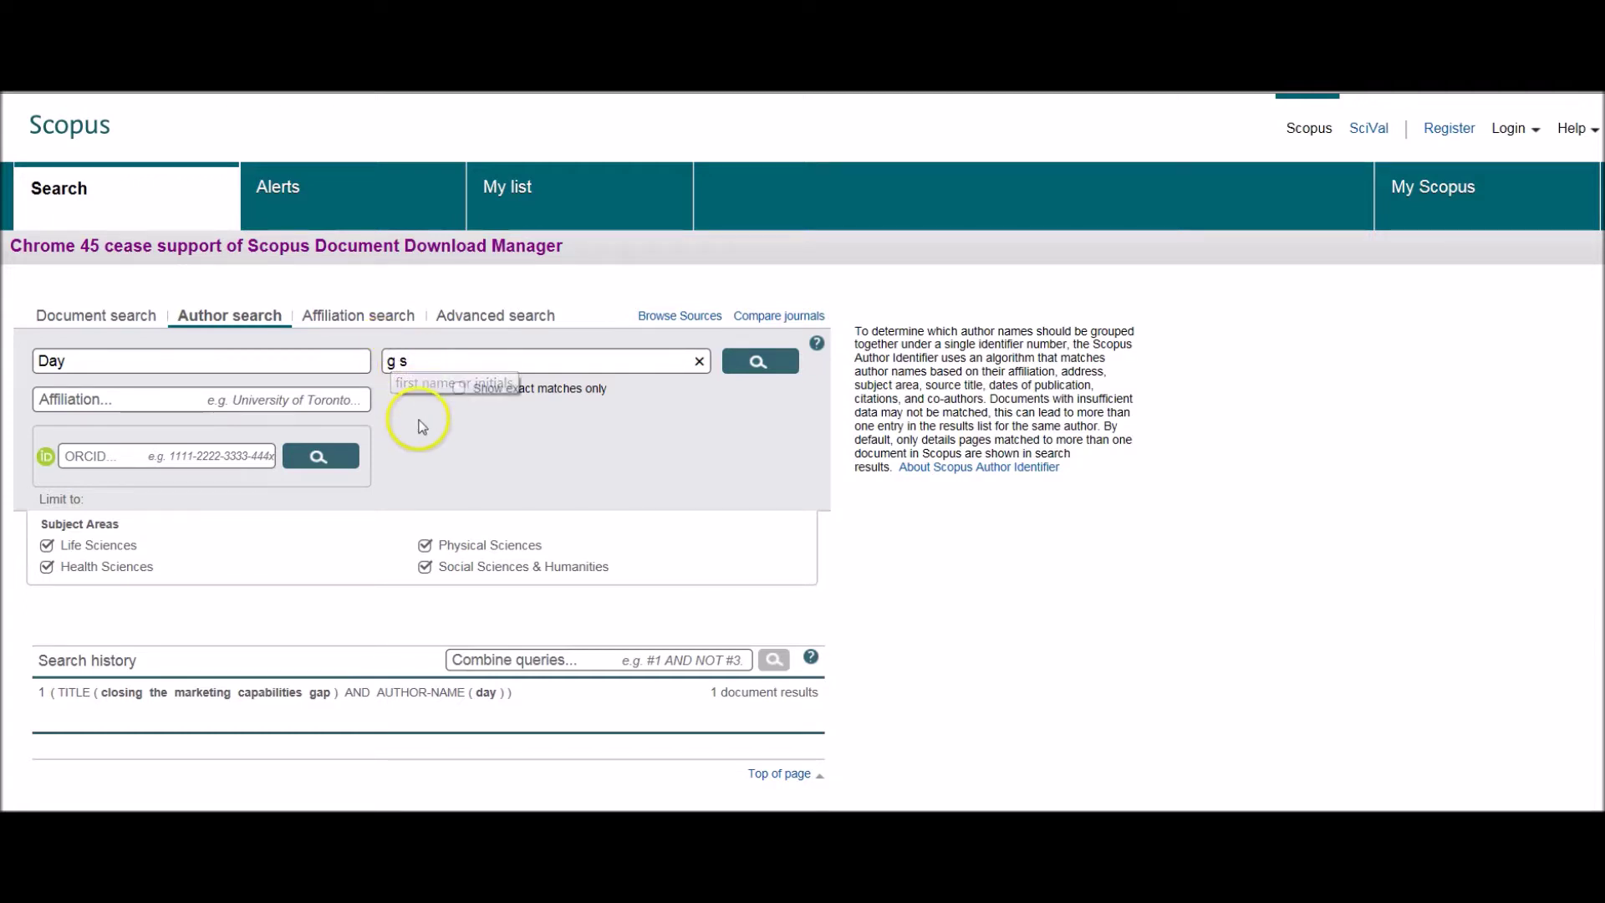
pyautogui.click(771, 364)
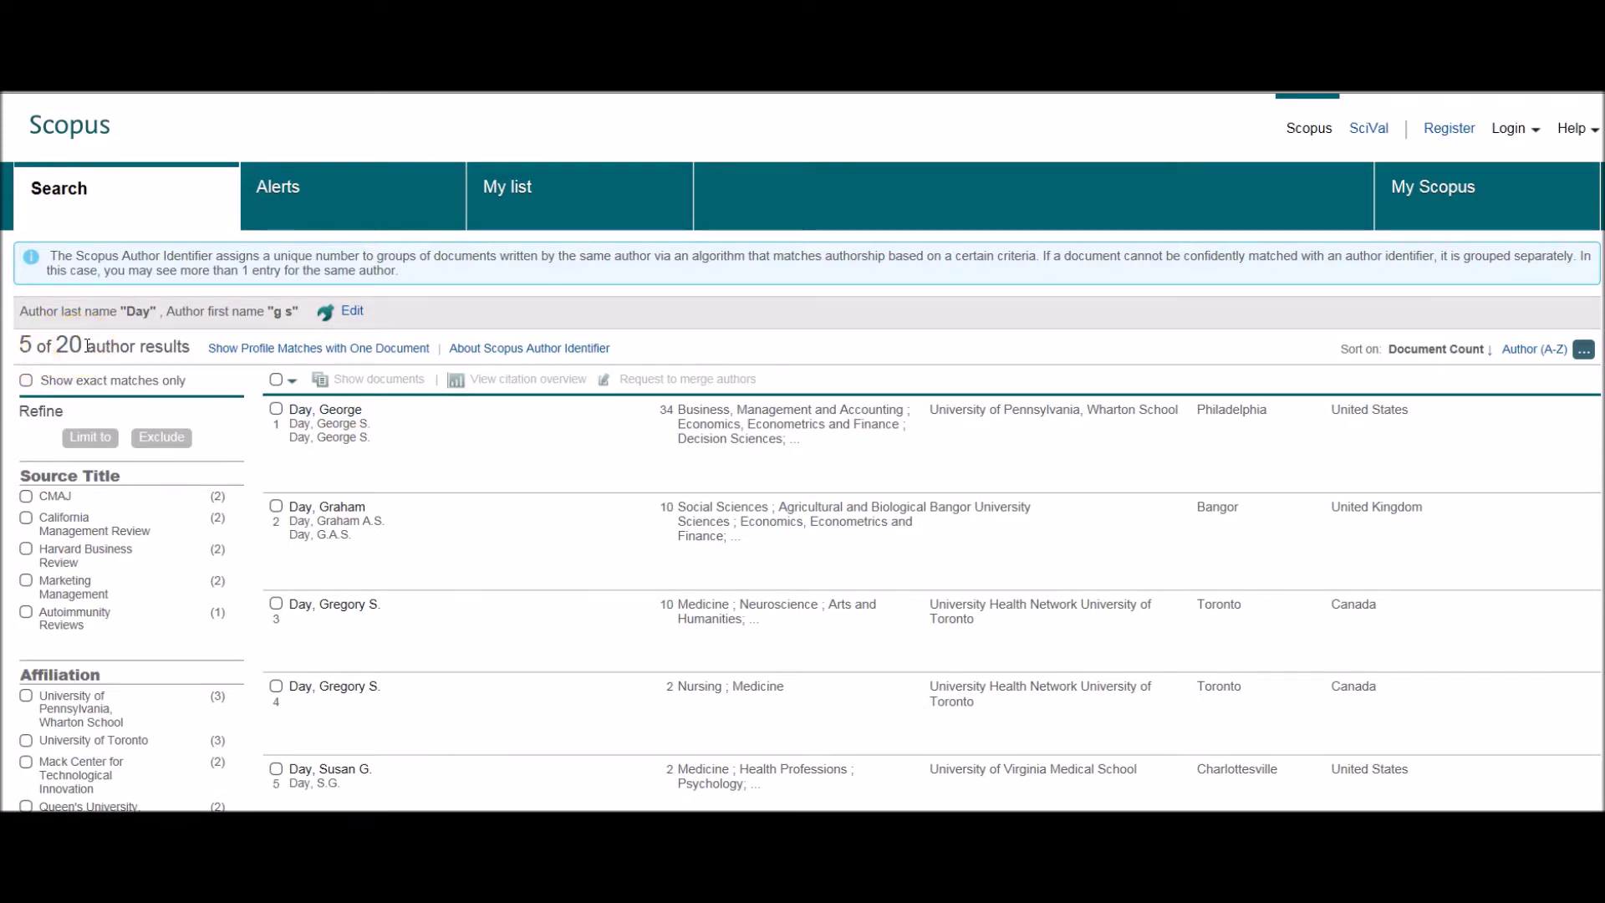
# Compare the 20 candidate authors and open the Wharton School author's profile
pyautogui.moveTo(533, 560)
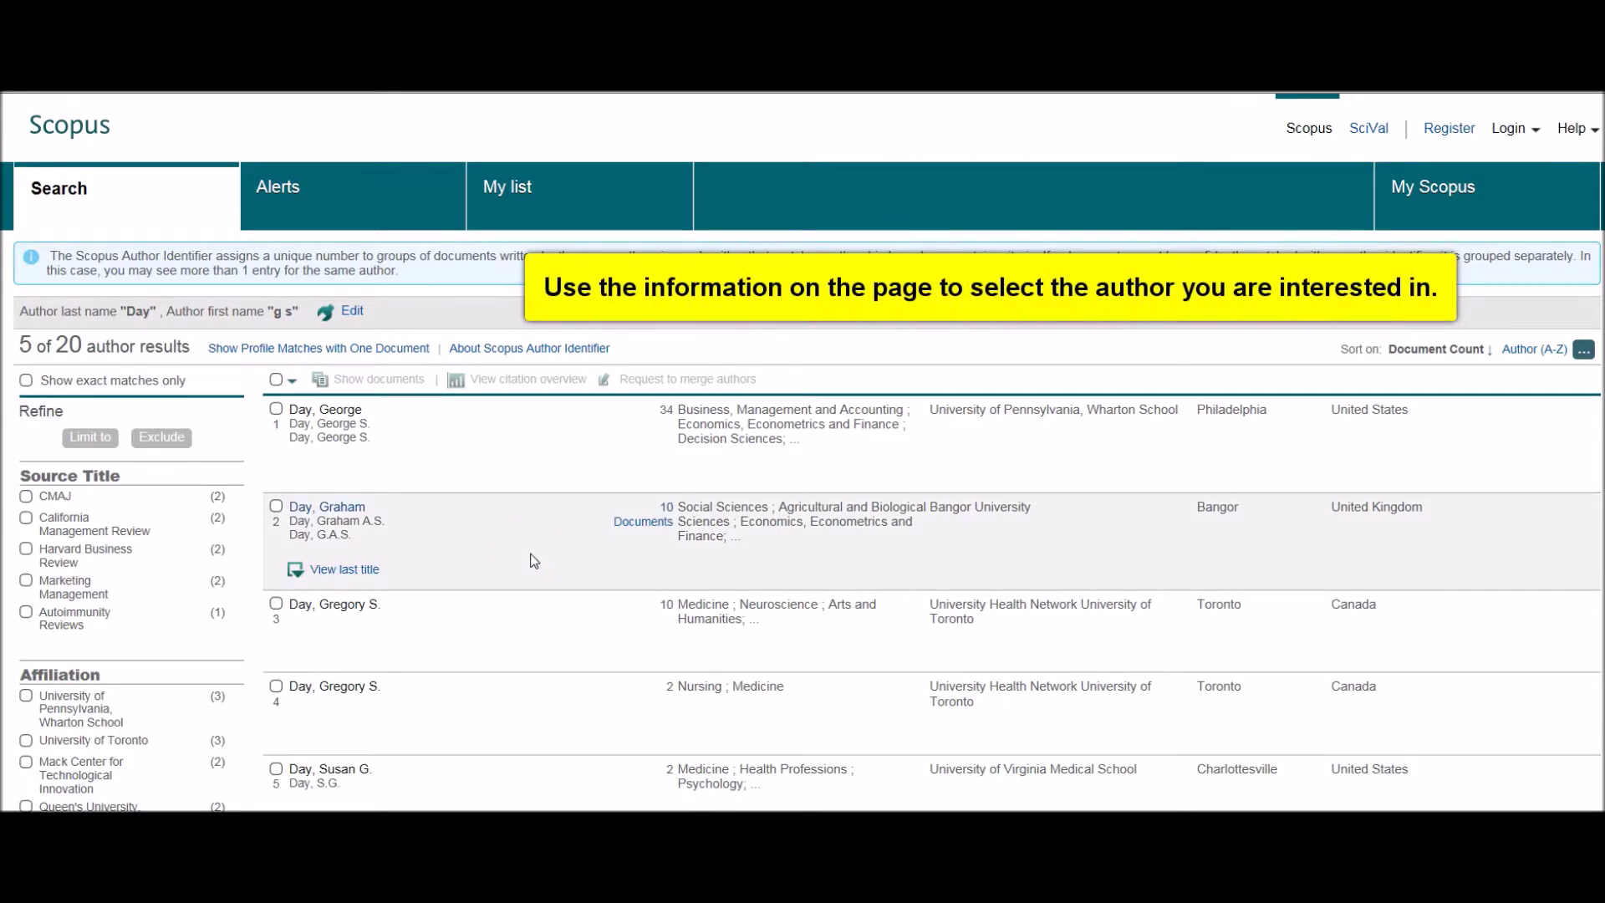
pyautogui.moveTo(610, 430)
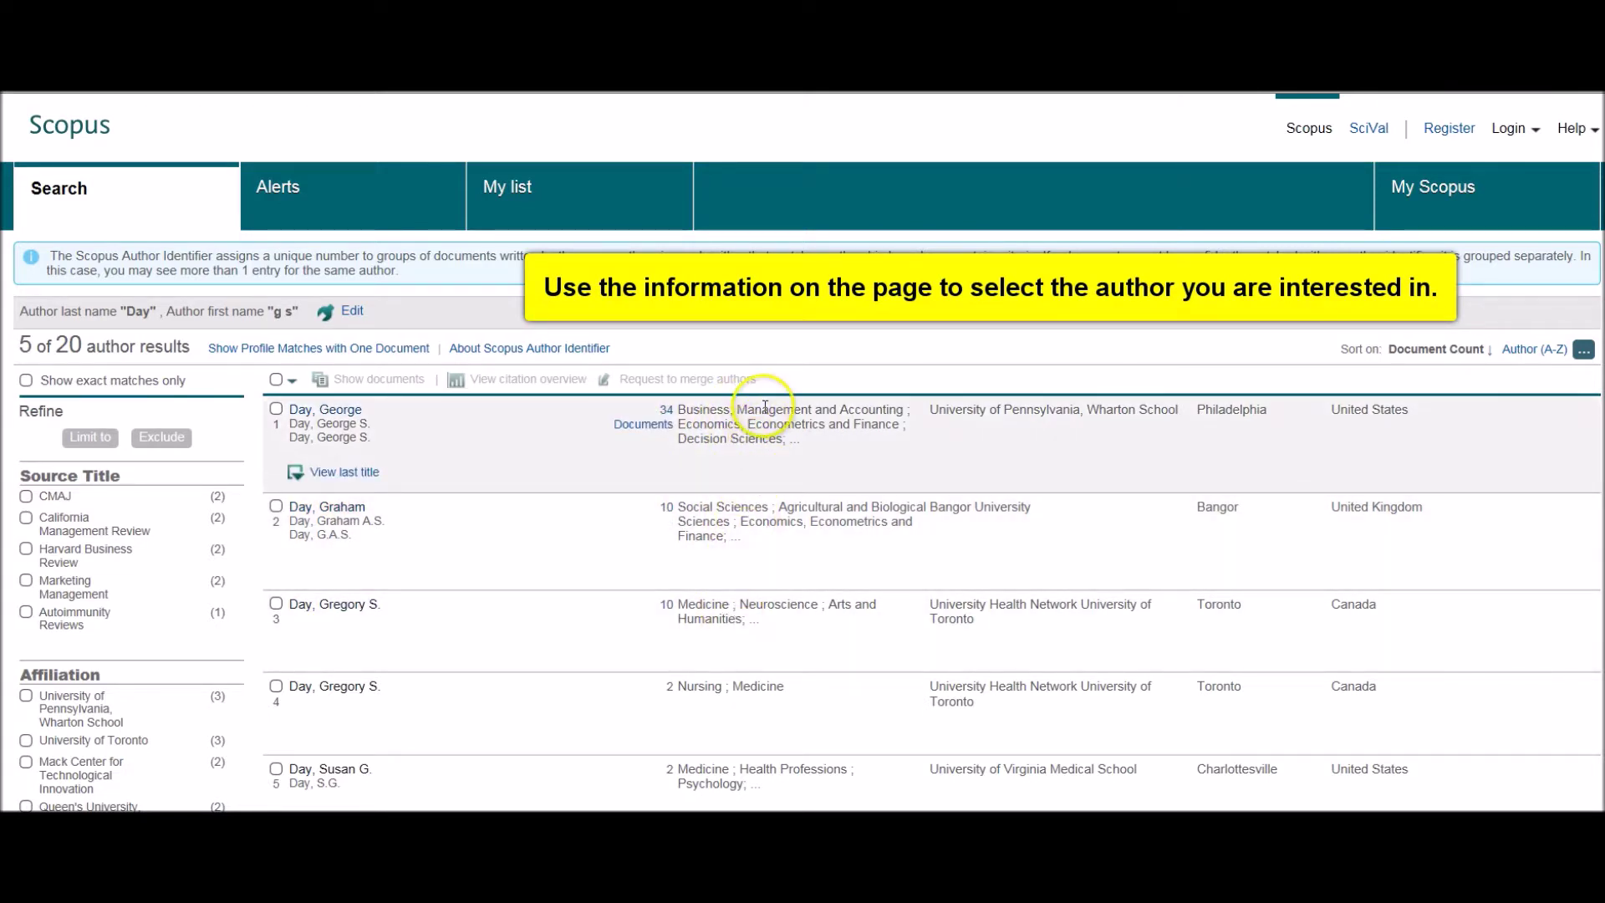
pyautogui.moveTo(760, 619)
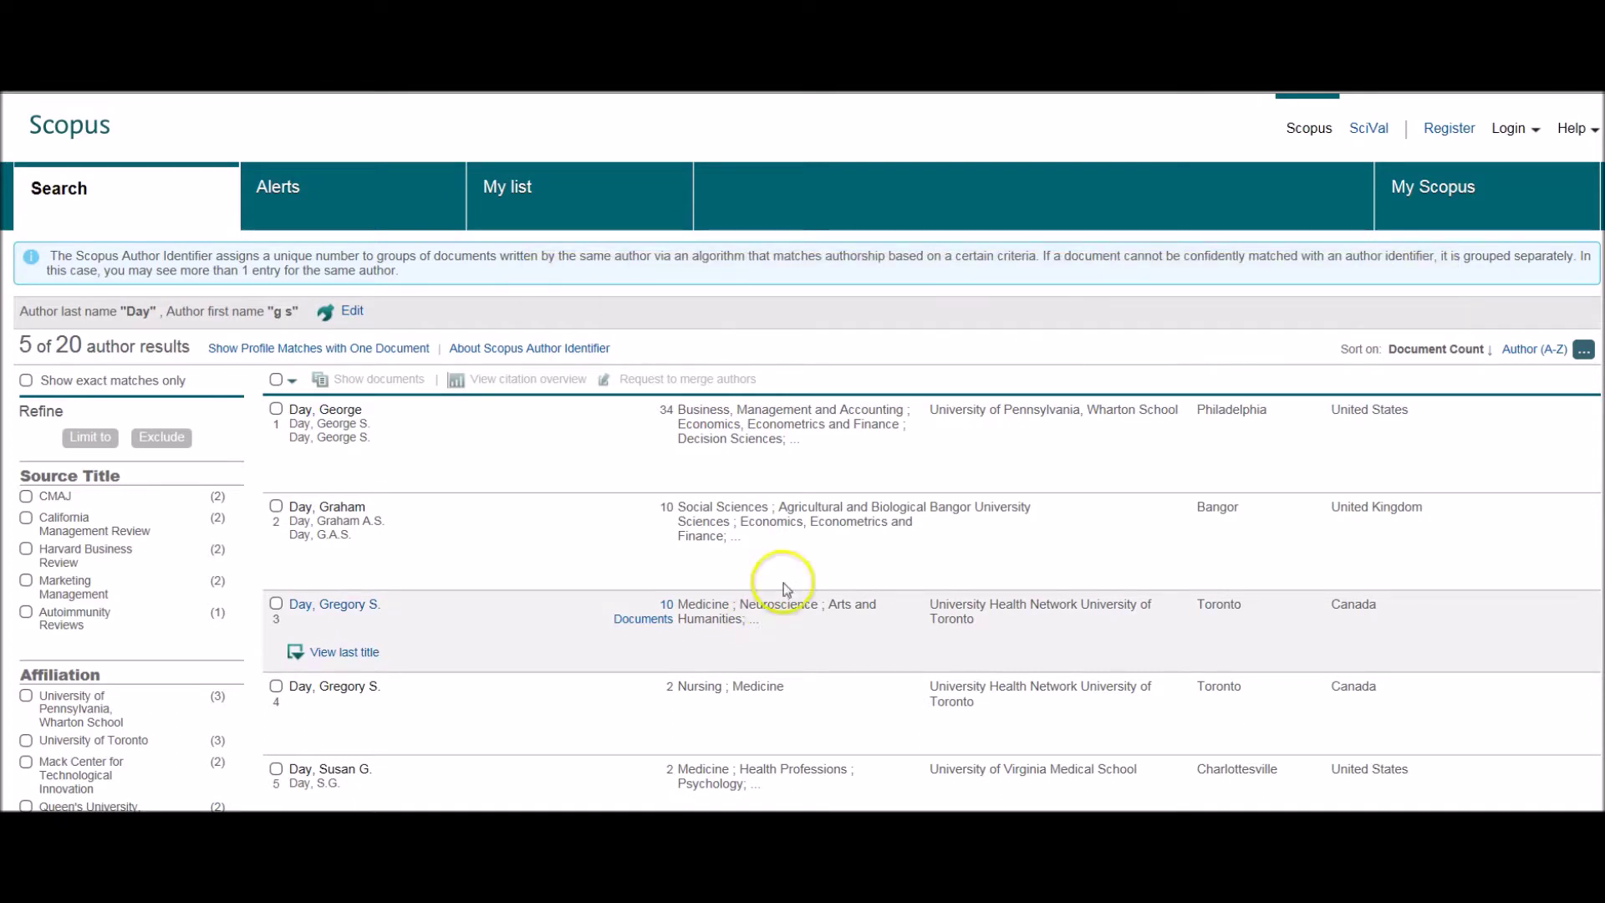
pyautogui.moveTo(938, 418)
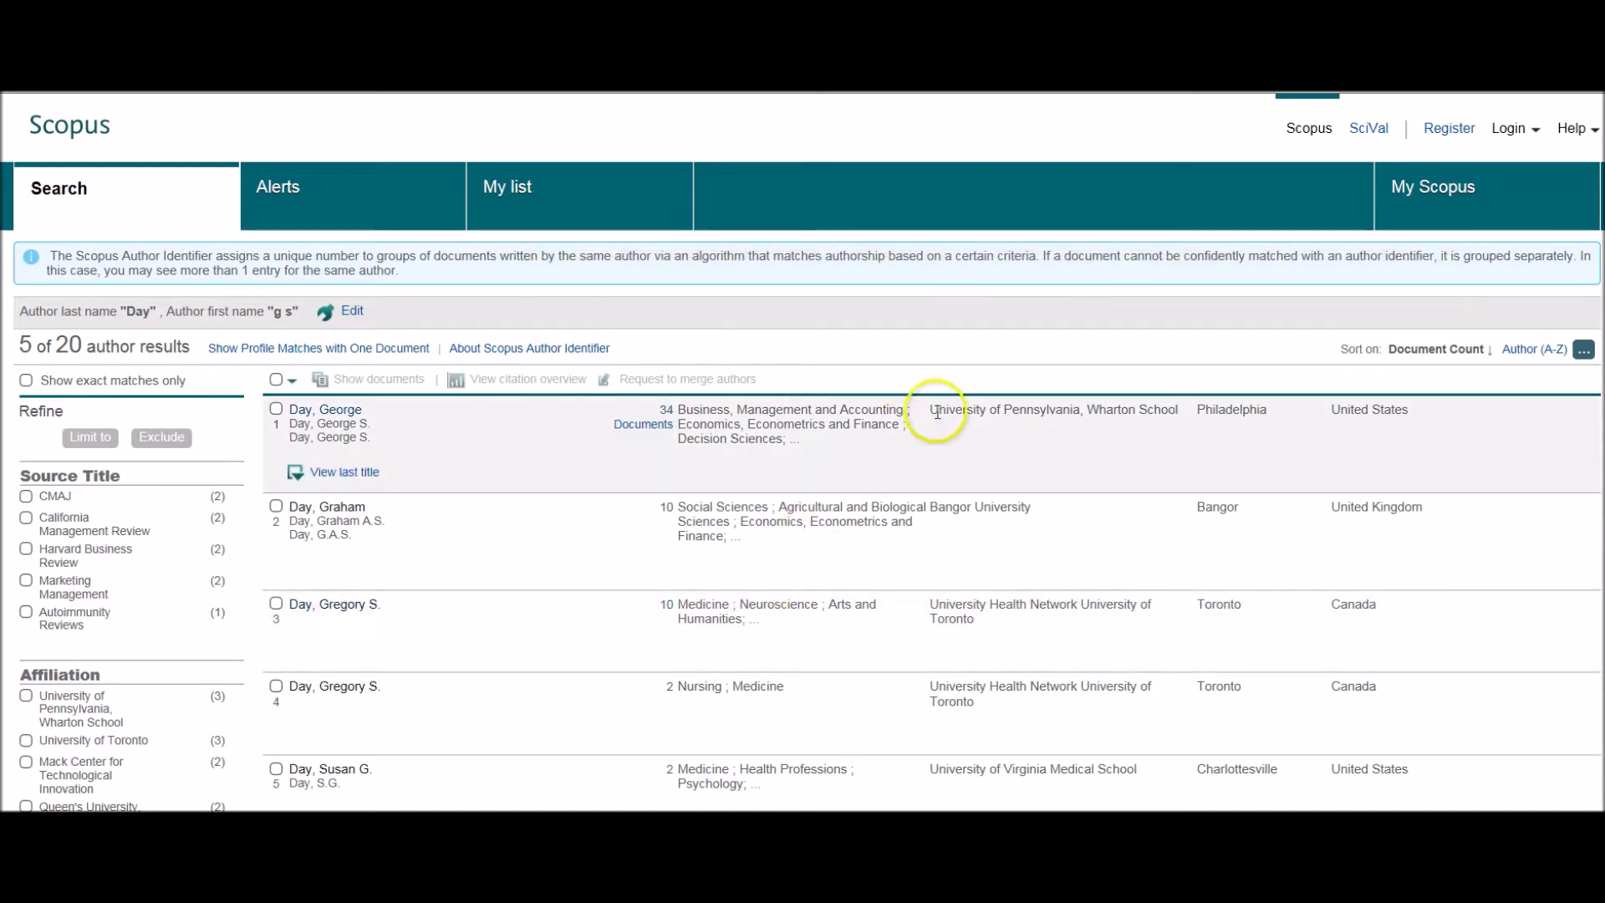
pyautogui.click(329, 411)
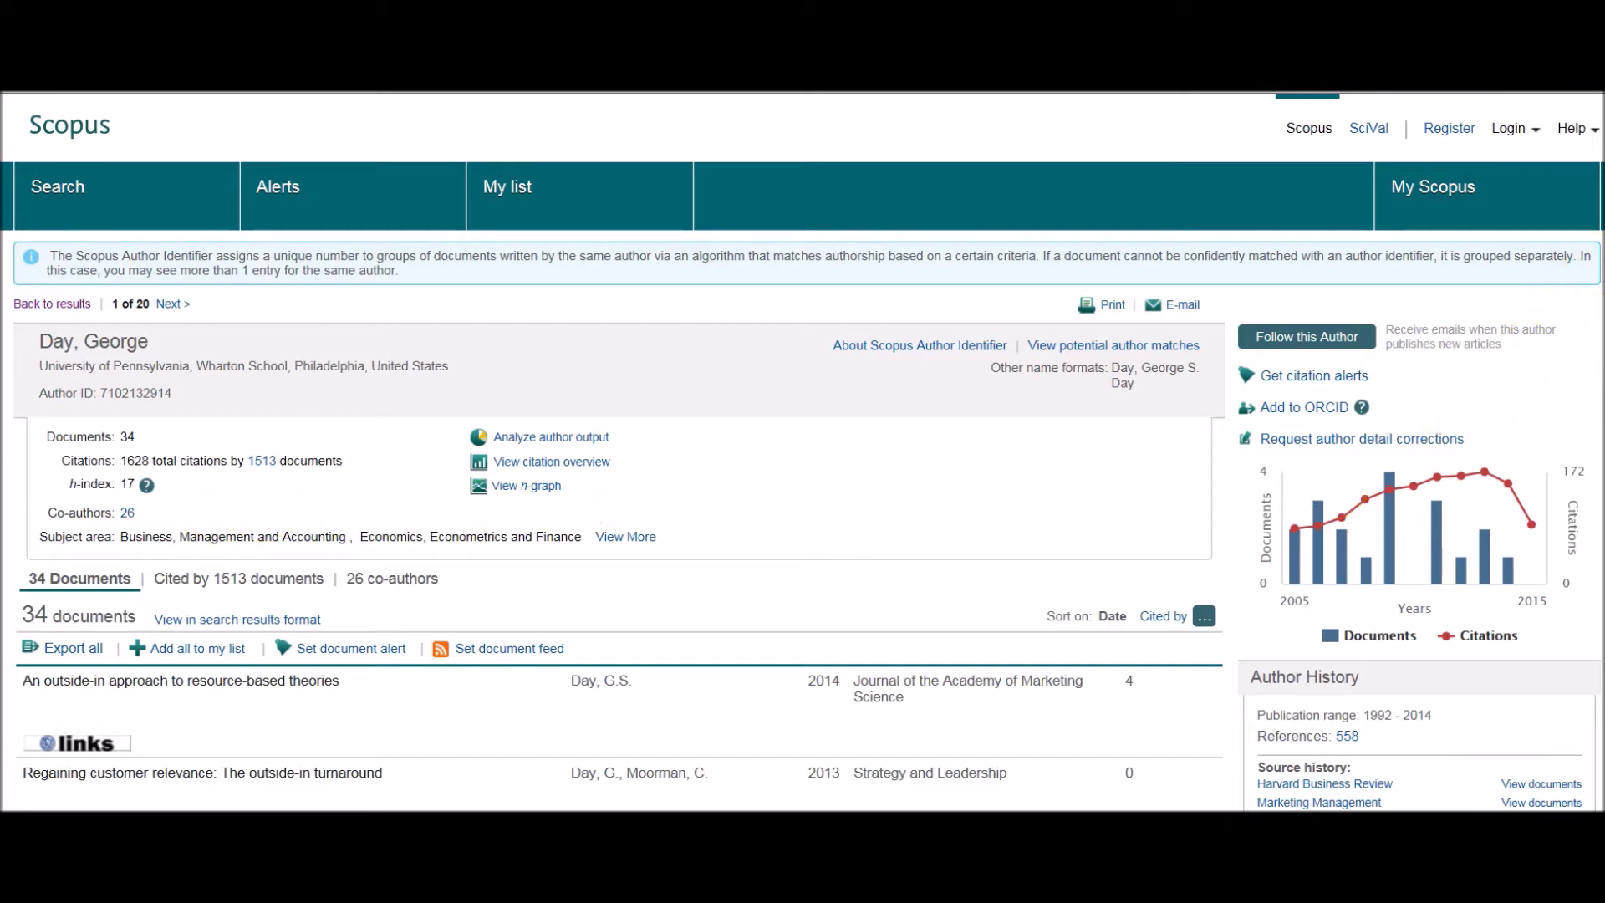
# Browse the profile's 34 documents, check full-text access for the first paper, then return to the author results
pyautogui.scroll(-1, 1592, 251)
pyautogui.scroll(-3, 1588, 376)
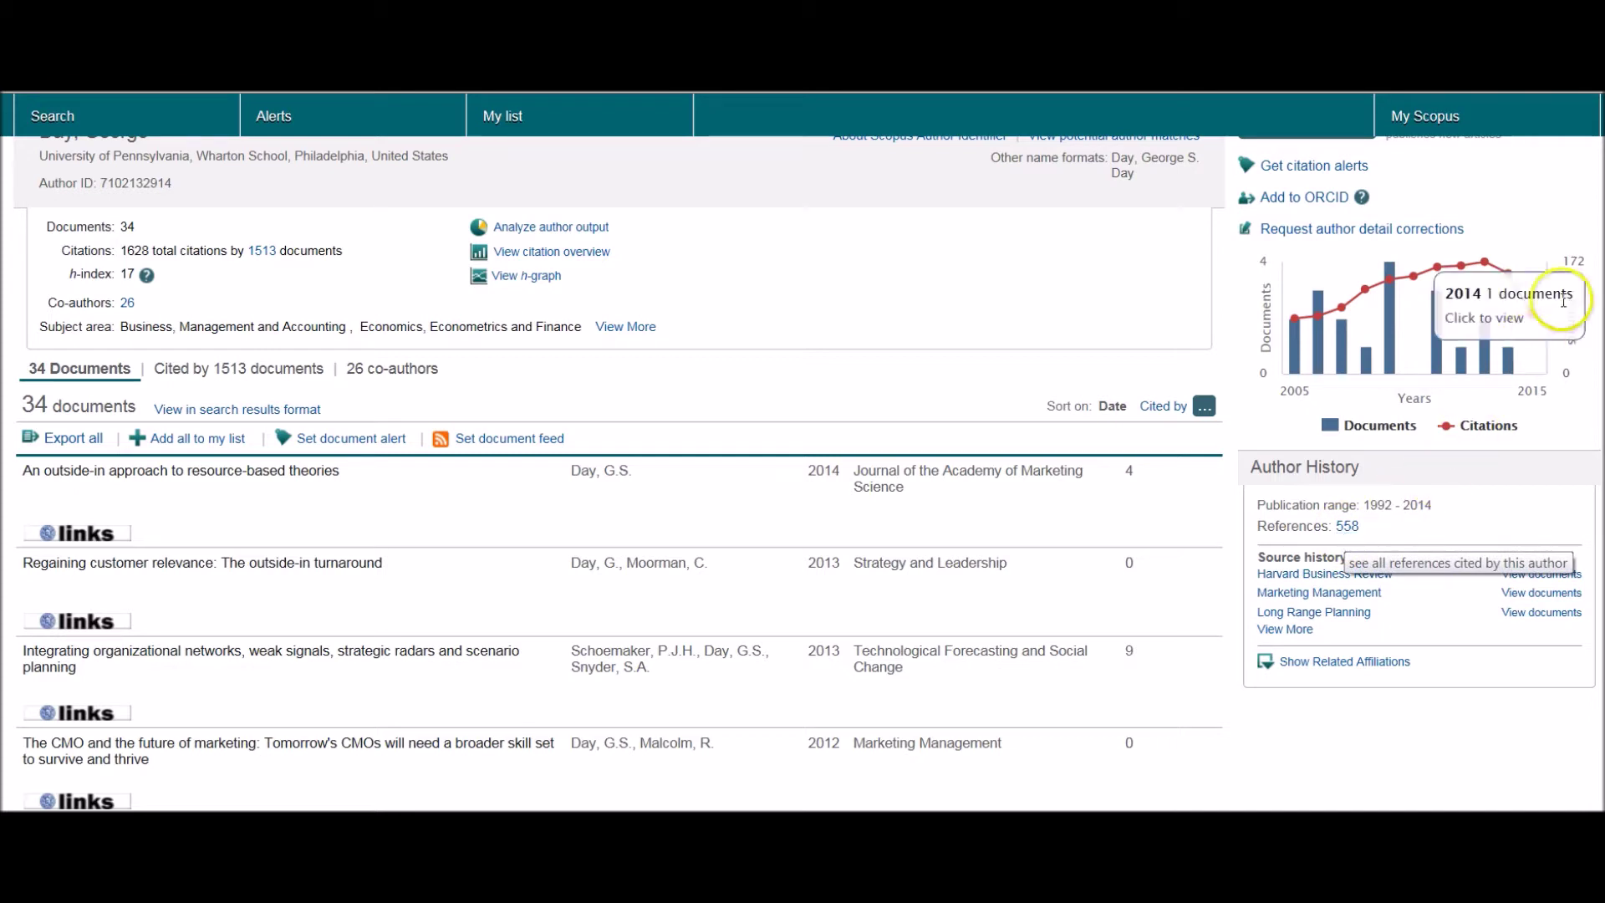
pyautogui.scroll(-1, 1379, 335)
pyautogui.scroll(-2, 1379, 335)
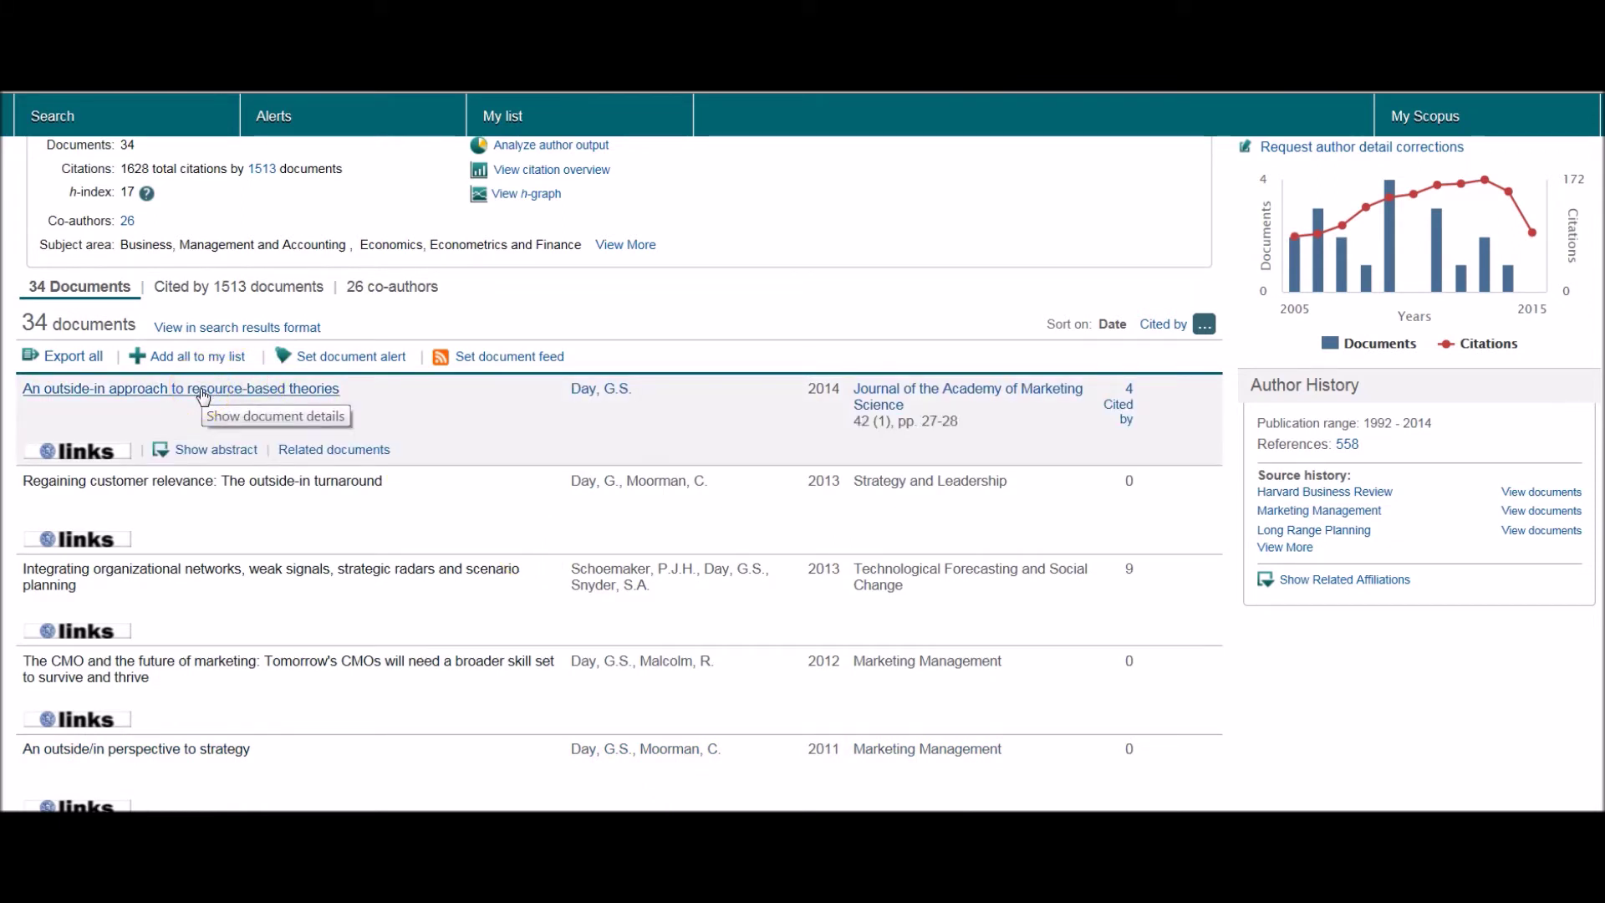
pyautogui.click(75, 451)
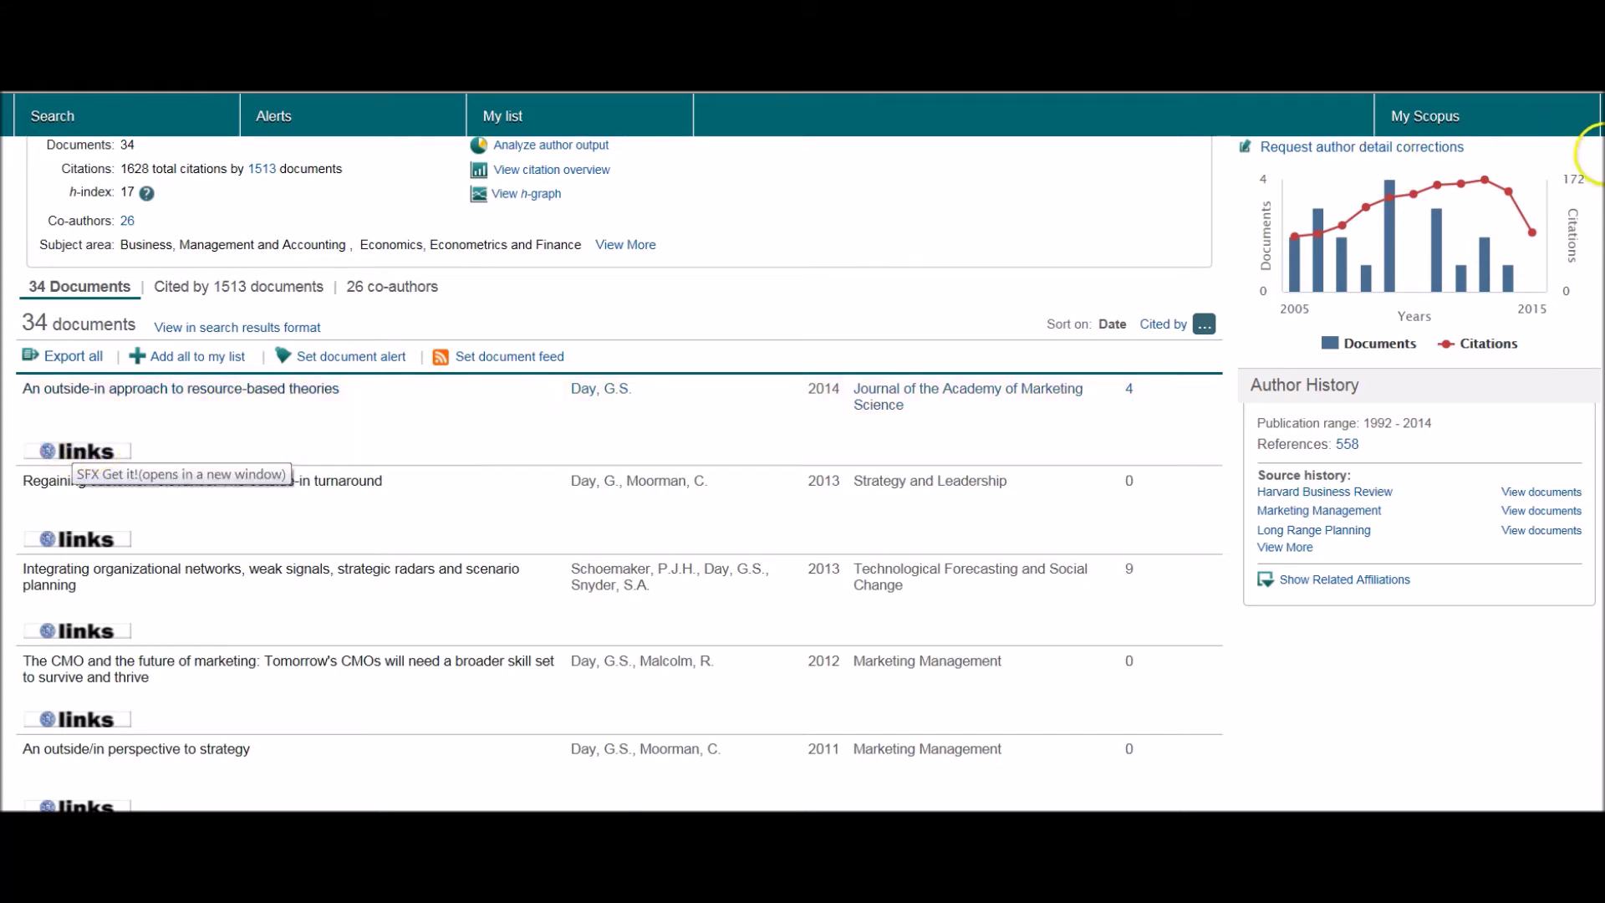
pyautogui.scroll(1, 75, 451)
pyautogui.scroll(1, 1364, 192)
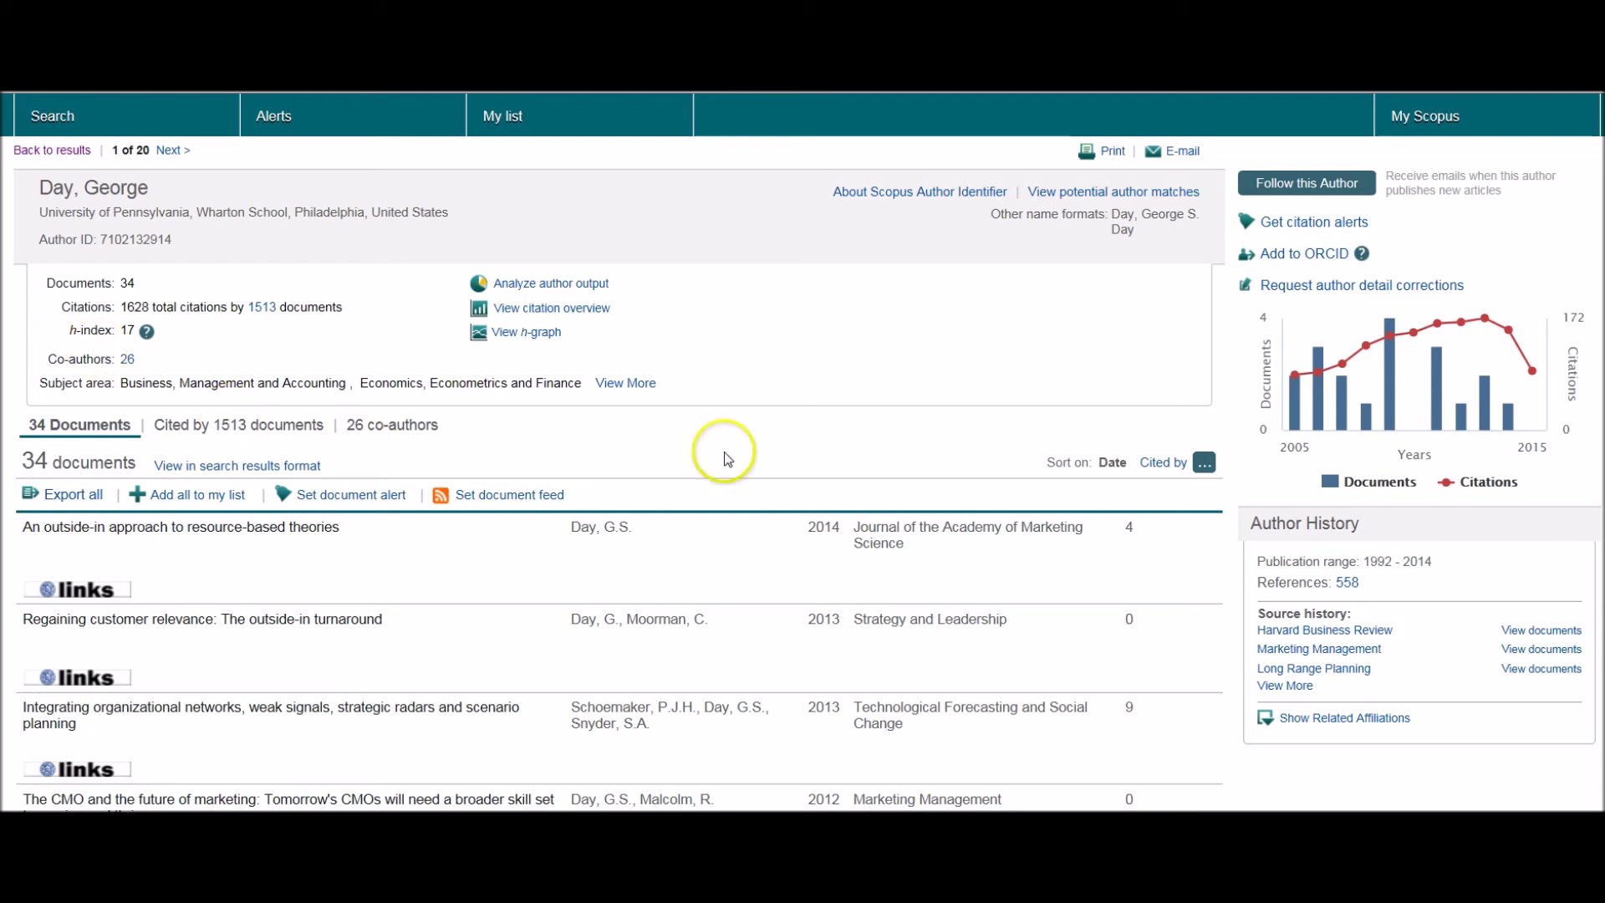
pyautogui.scroll(3, 1521, 279)
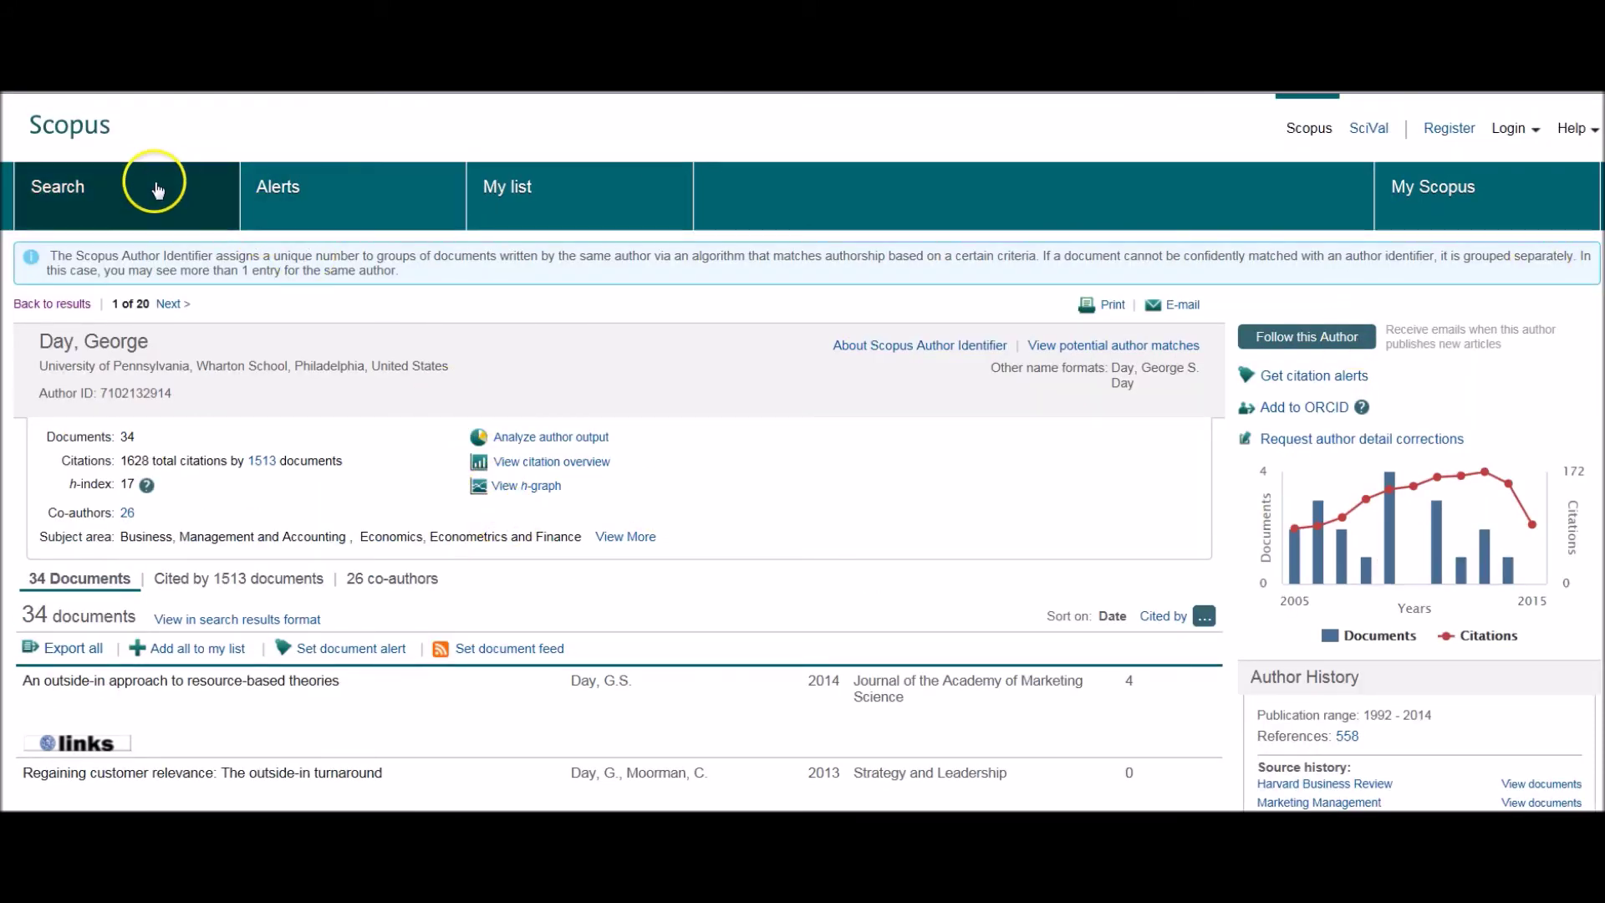
pyautogui.click(69, 305)
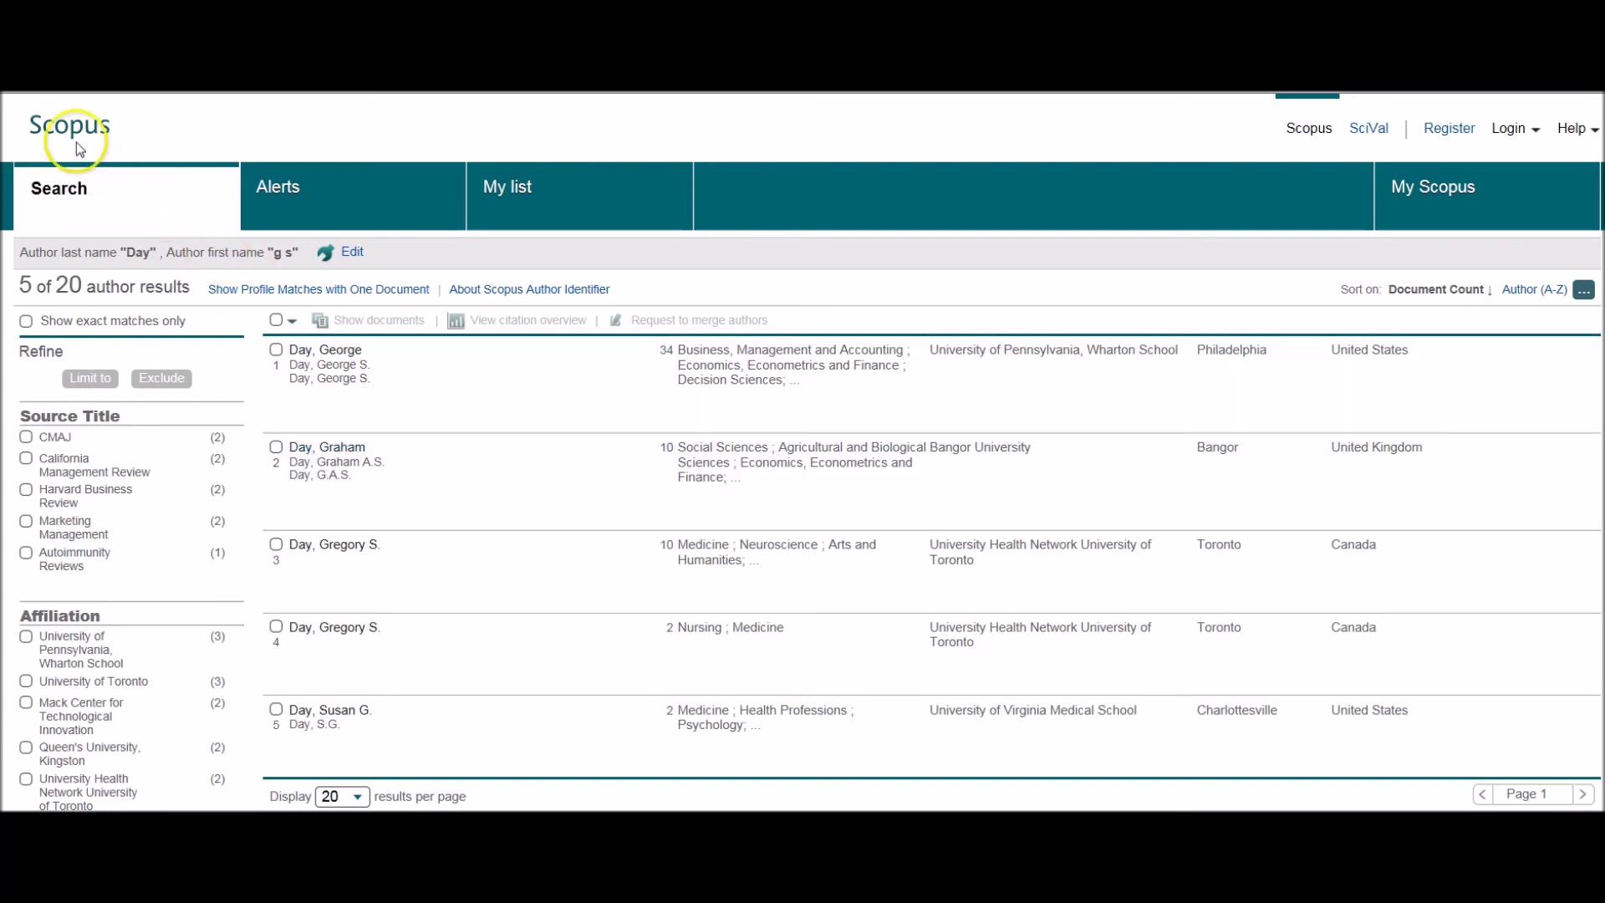
# Reopen the Author search form with the surname and initials still entered
pyautogui.click(58, 179)
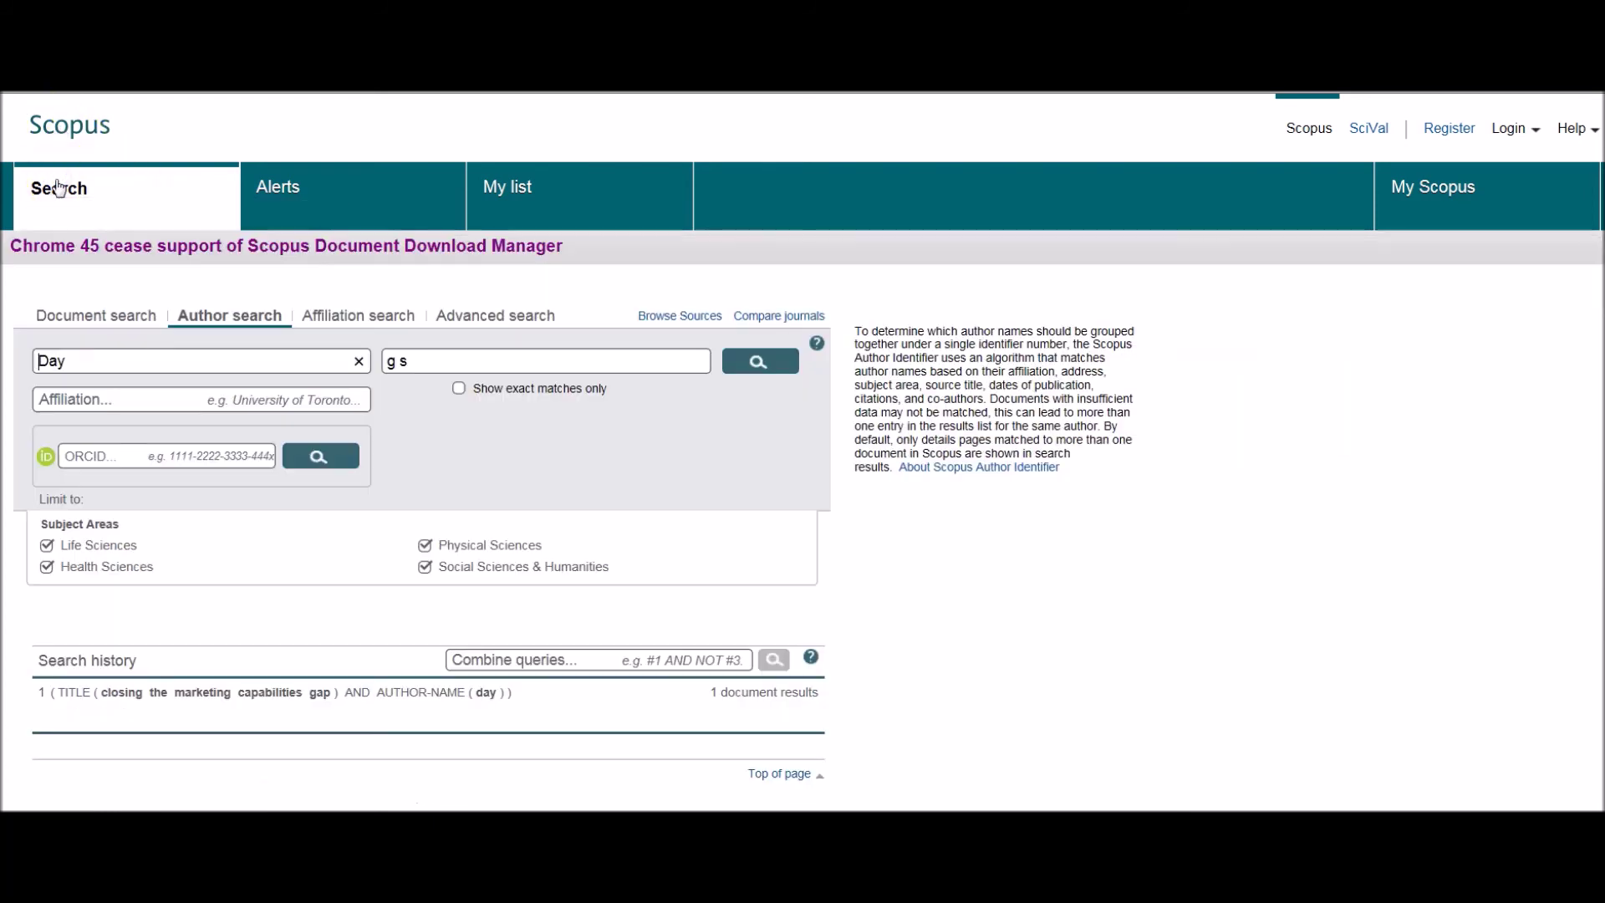